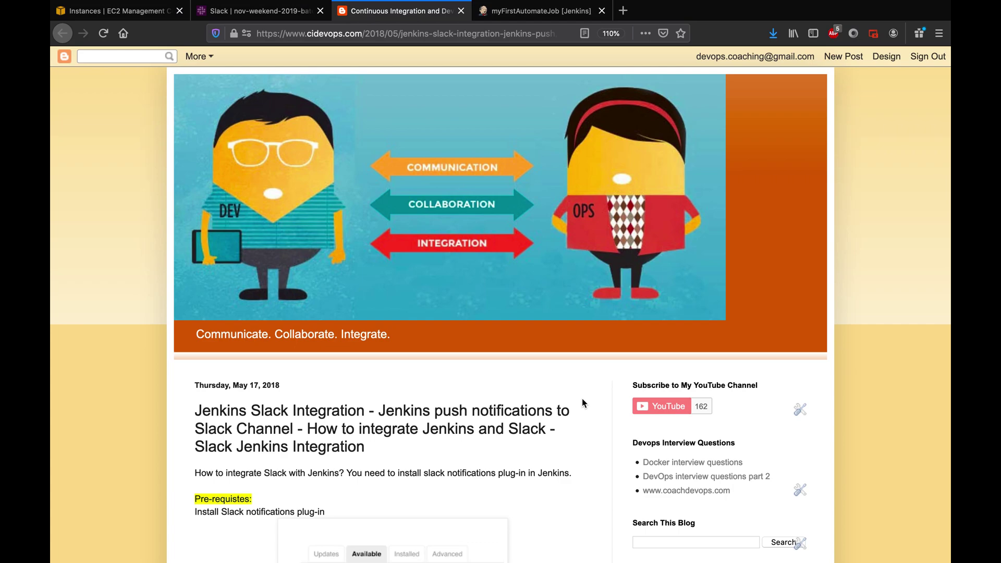
scroll(582, 400, "down", 2)
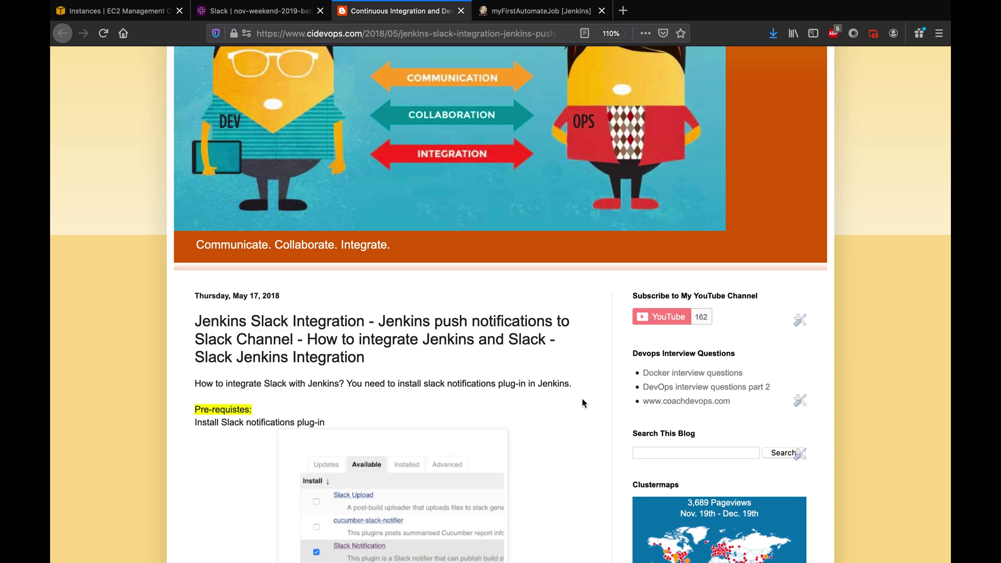
scroll(582, 400, "down", 3)
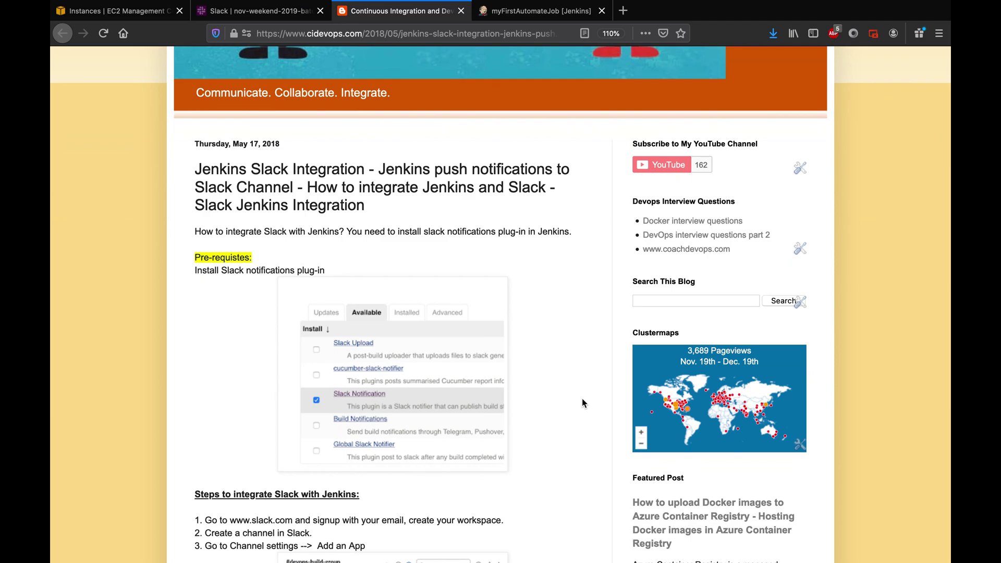
scroll(582, 402, "down", 1)
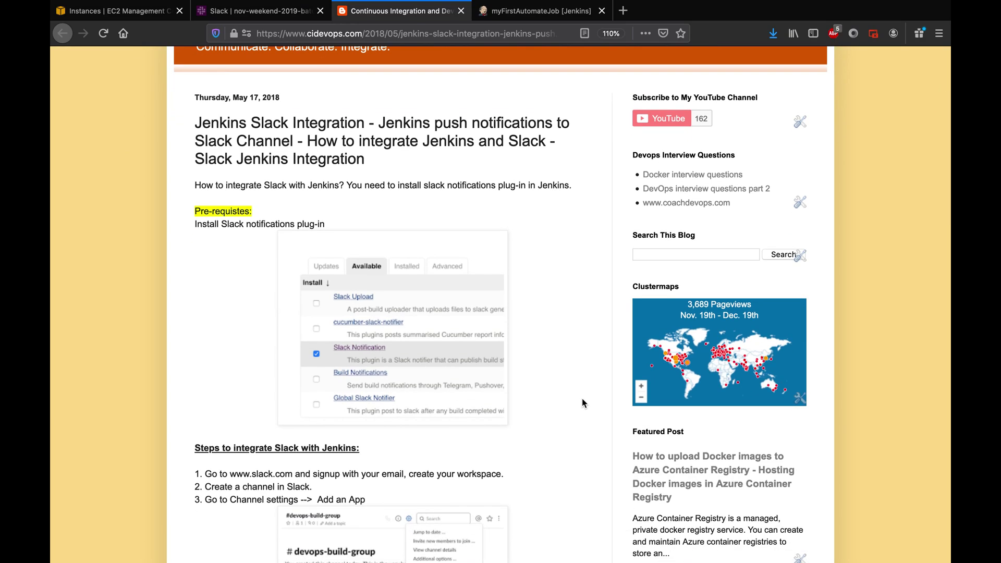
- Read the cidevops Jenkins–Slack guide's prerequisites, then go to the Jenkins dashboard listing both jobs
key("ctrl+Tab")
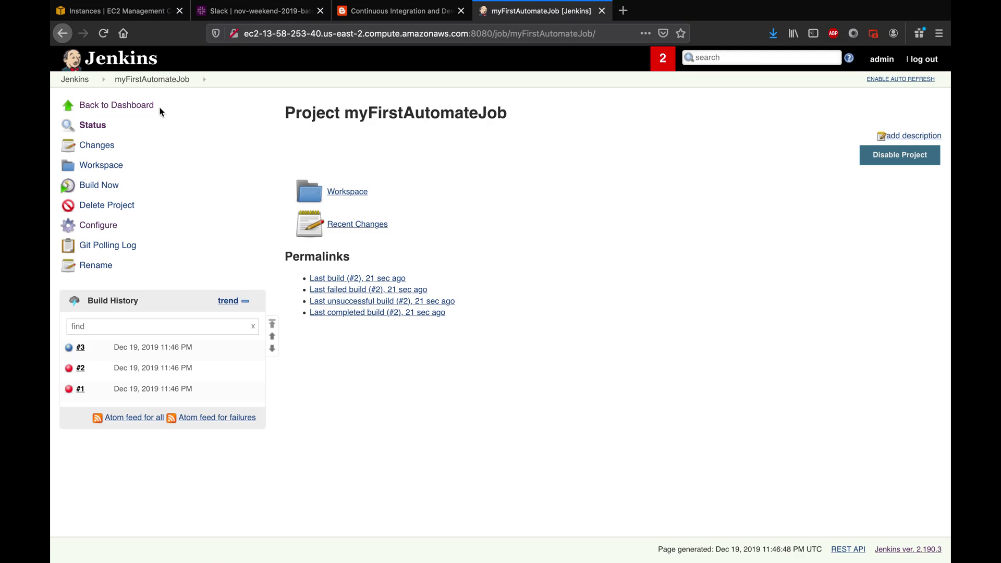
left_click(390, 17)
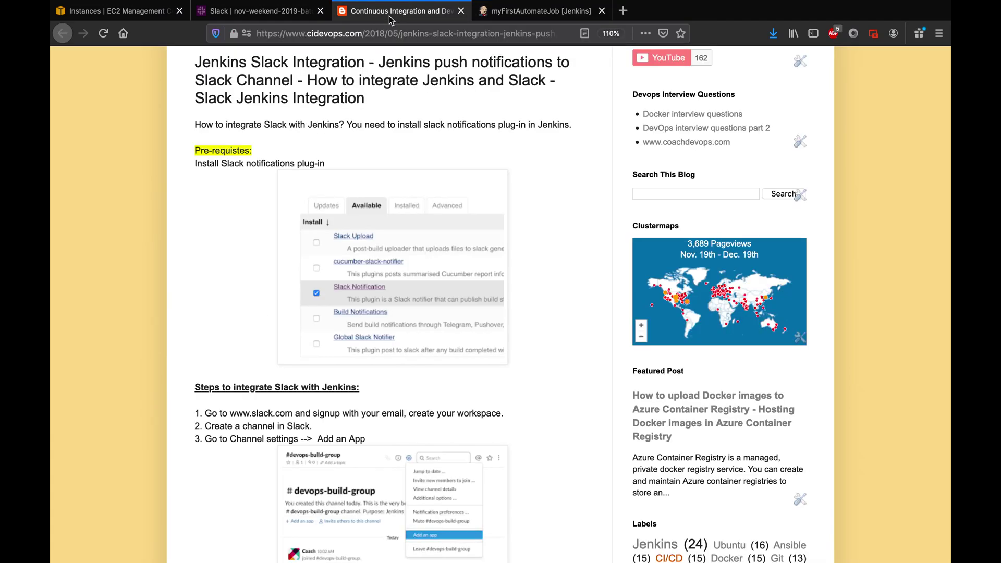
scroll(407, 270, "up", 5)
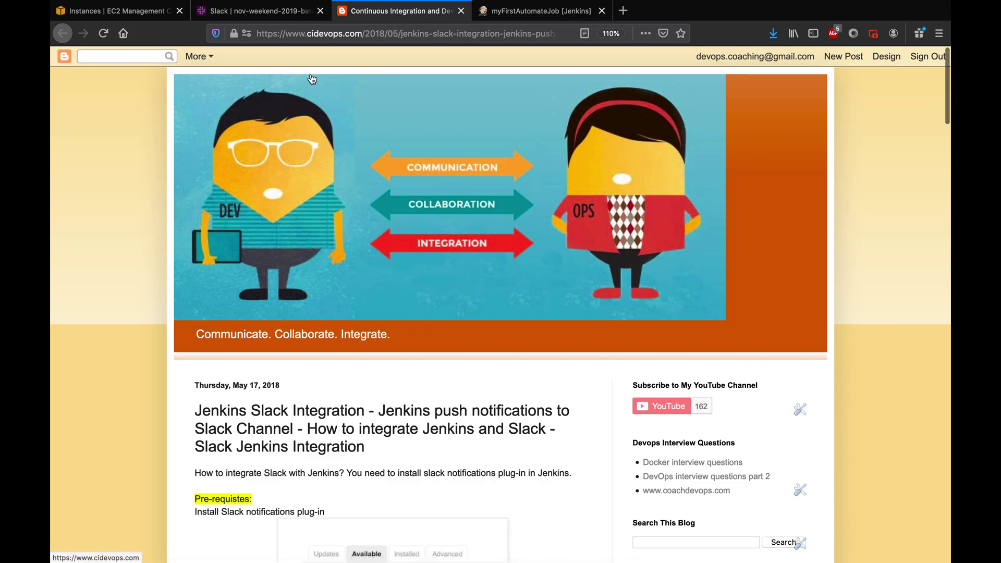
scroll(434, 401, "down", 3)
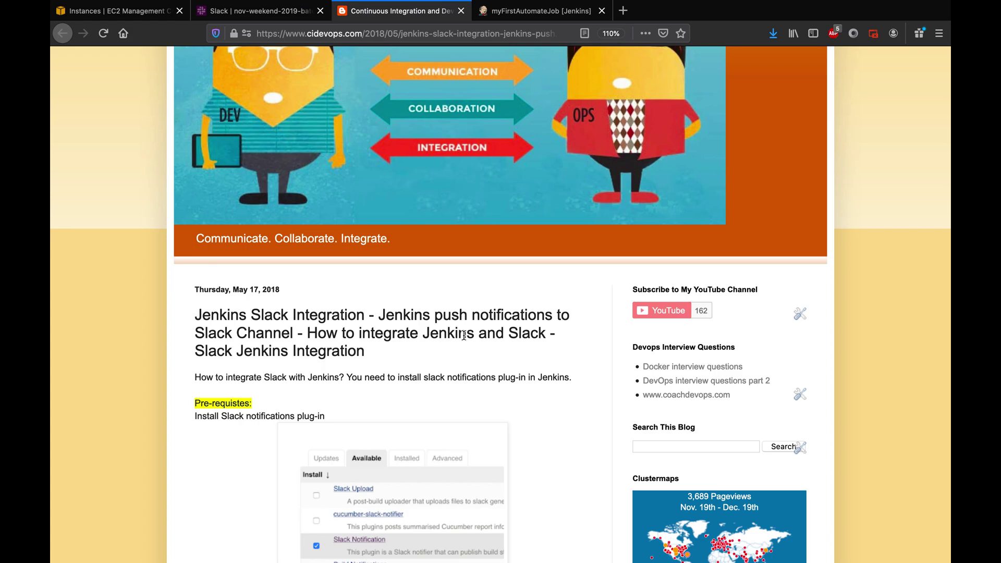
scroll(465, 335, "down", 4)
scroll(466, 340, "down", 3)
scroll(465, 340, "down", 1)
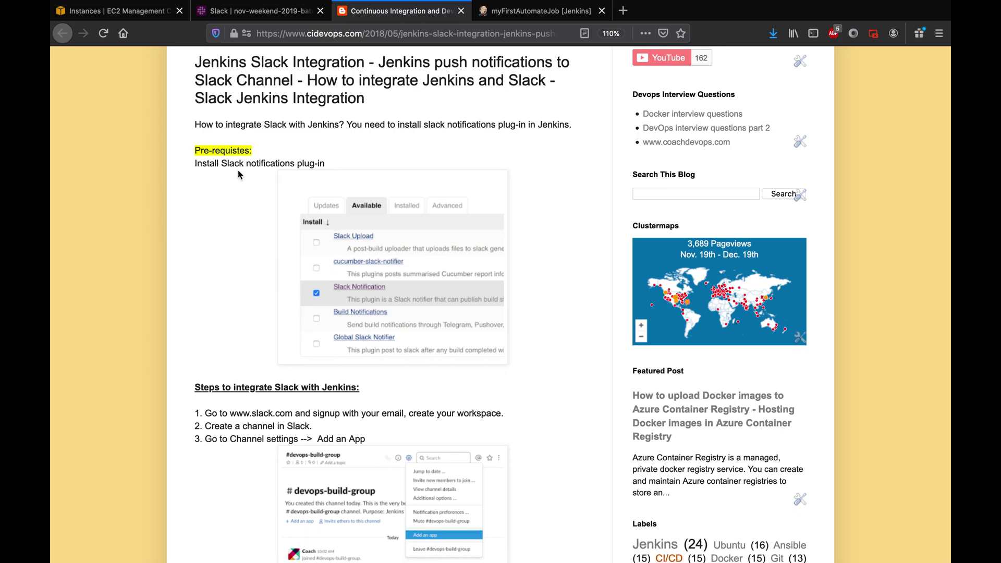
left_click(521, 12)
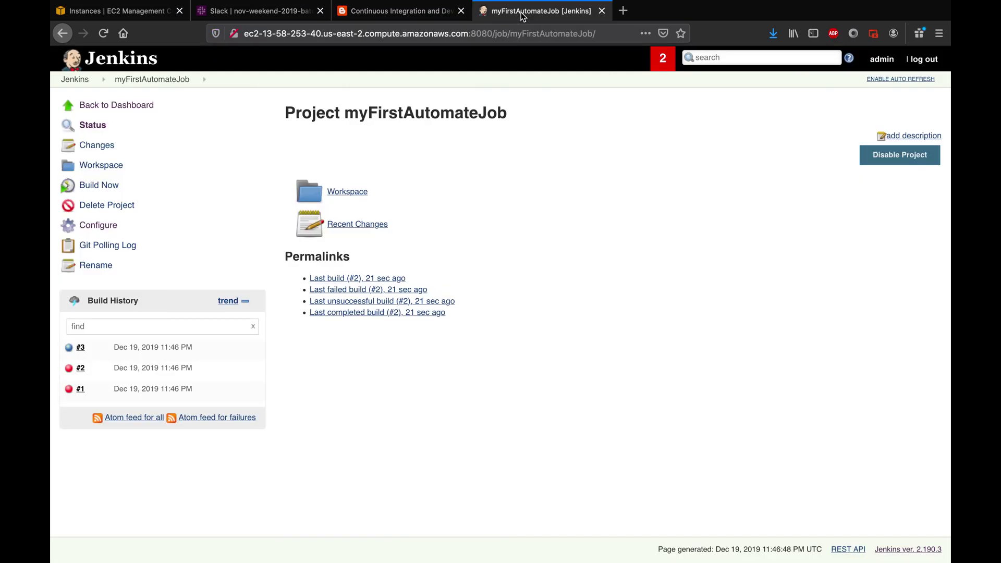
left_click(75, 79)
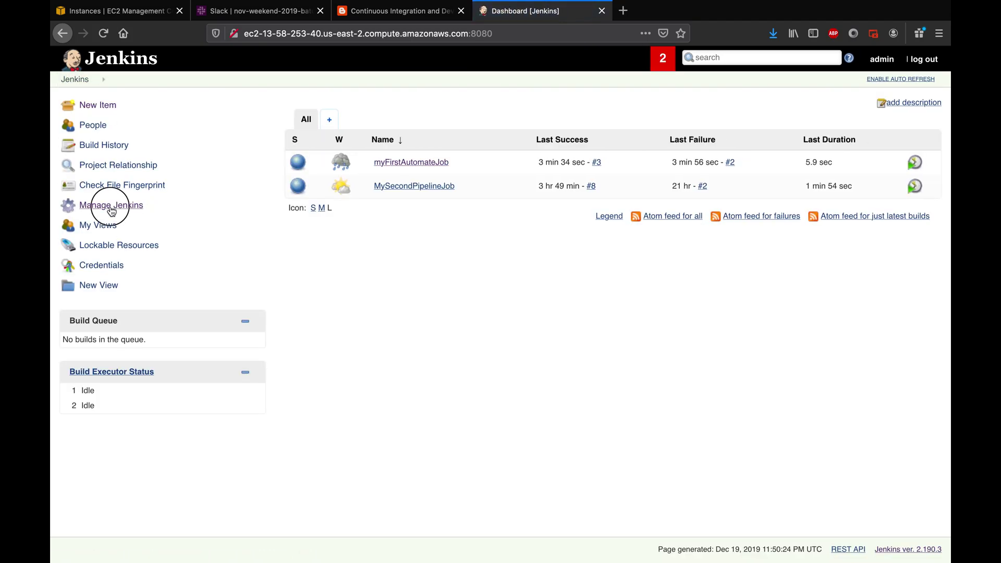
- Install the Slack Notification plugin from Available plugins without restart, then return to the dashboard
left_click(111, 207)
scroll(465, 430, "down", 1)
left_click(383, 421)
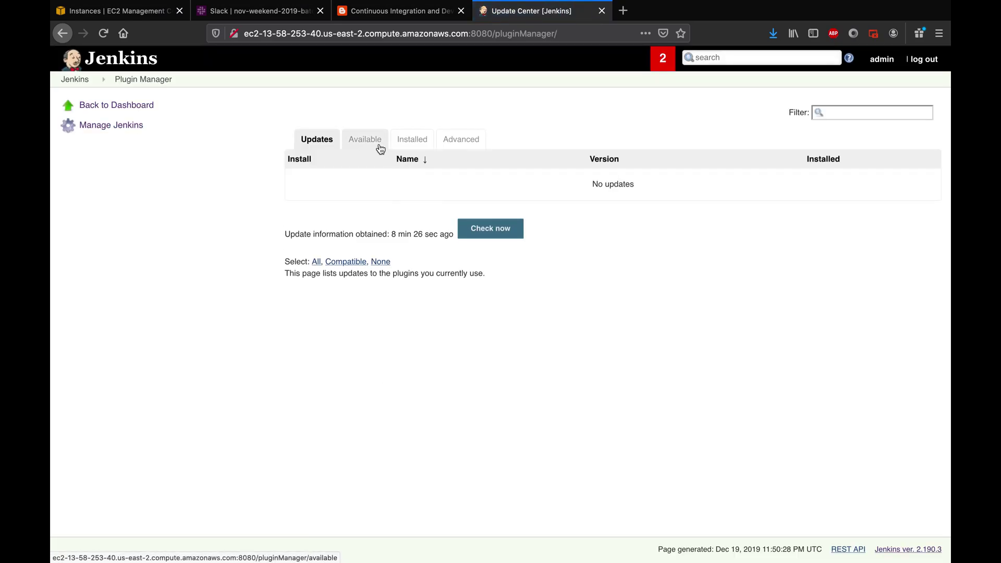
left_click(365, 139)
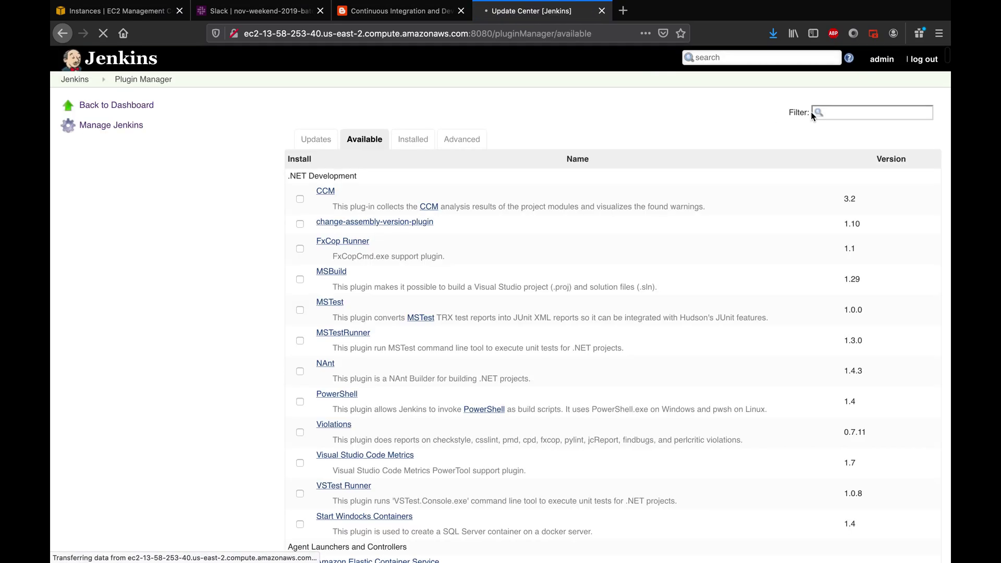
type("Slack")
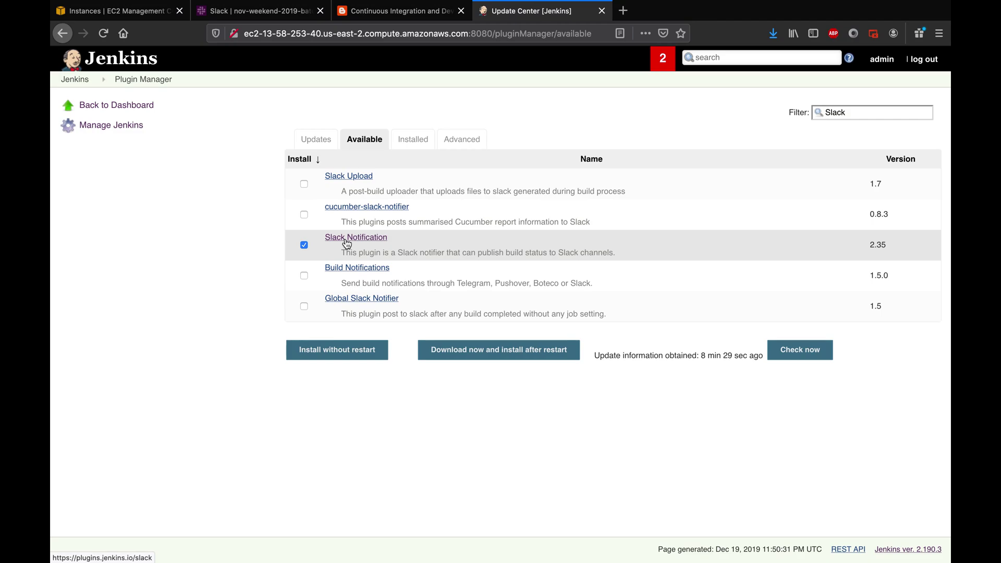
left_click(343, 354)
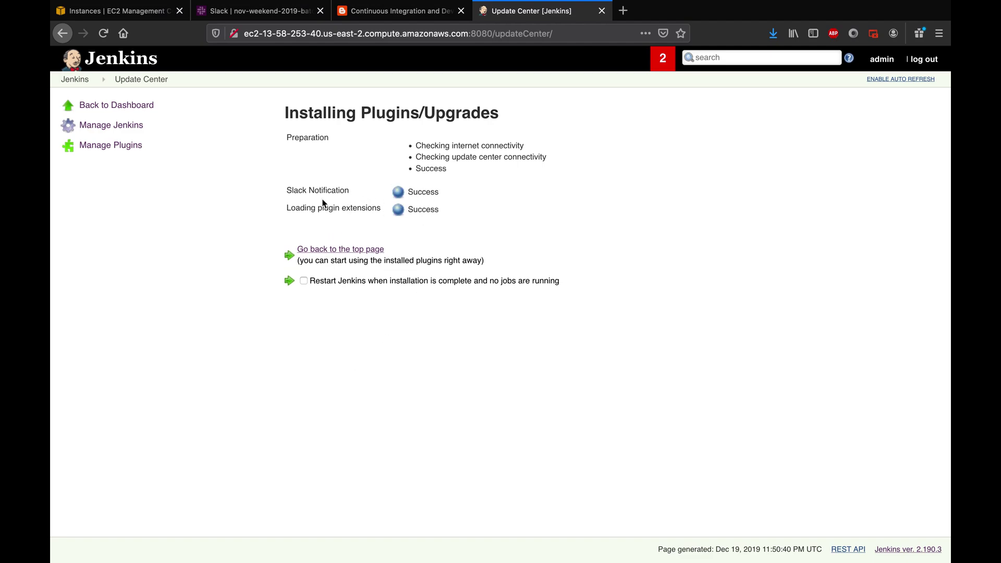
left_click(75, 80)
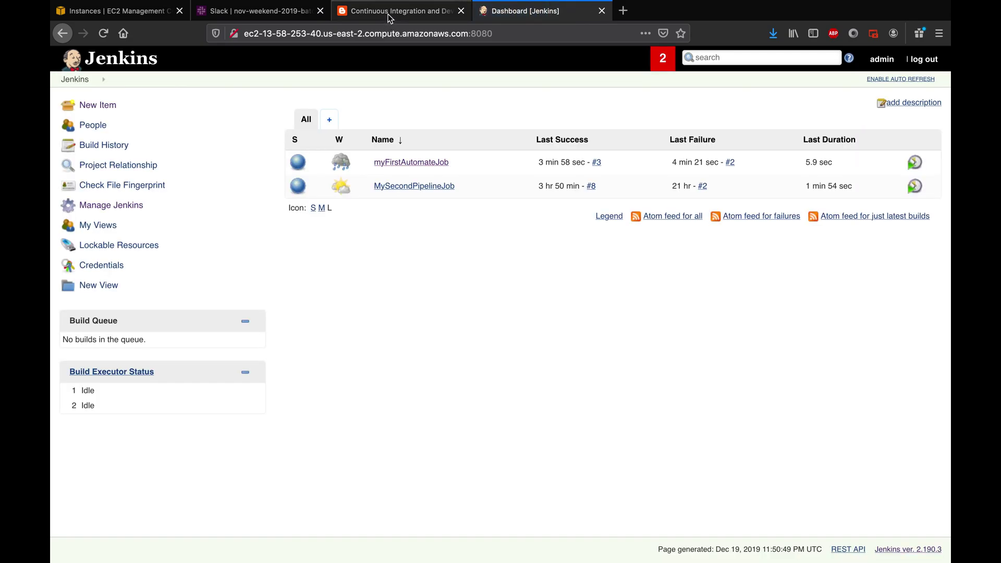
- Review the article's Slack channel setup steps and open slack.com in a new tab
left_click(388, 15)
scroll(481, 358, "down", 3)
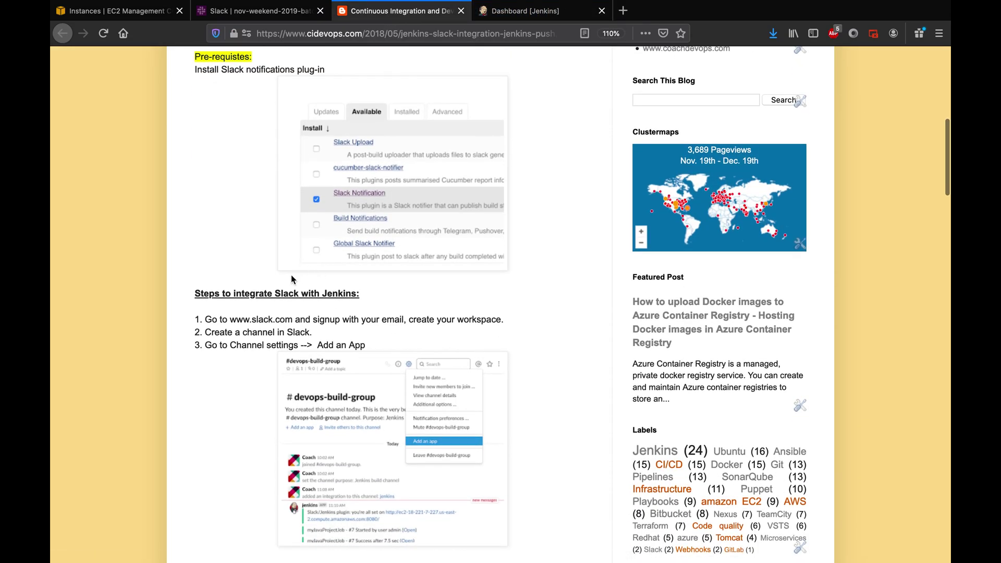
scroll(291, 275, "down", 2)
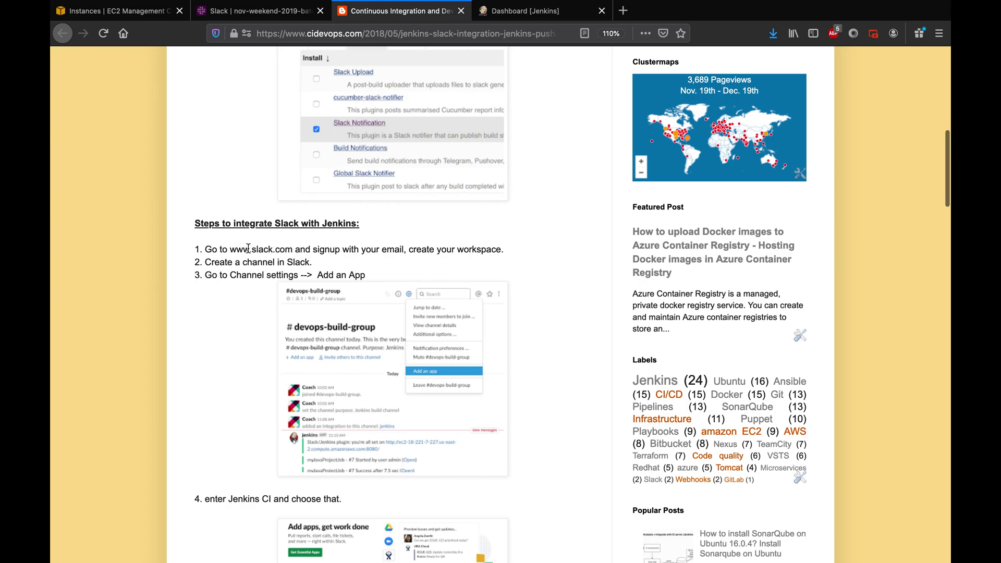
left_click(623, 11)
type("slack.com/client/TANQBCLLC/GQP9L7PND/app_profile/A0F7VRFKN")
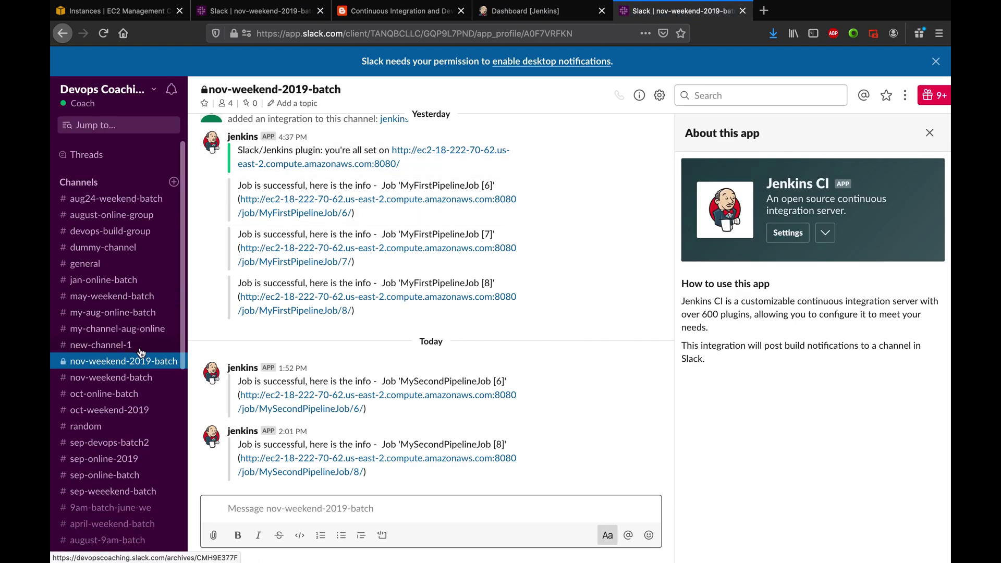
- Create the public channel dec-online-batch, skipping the Add people invitation
left_click(174, 184)
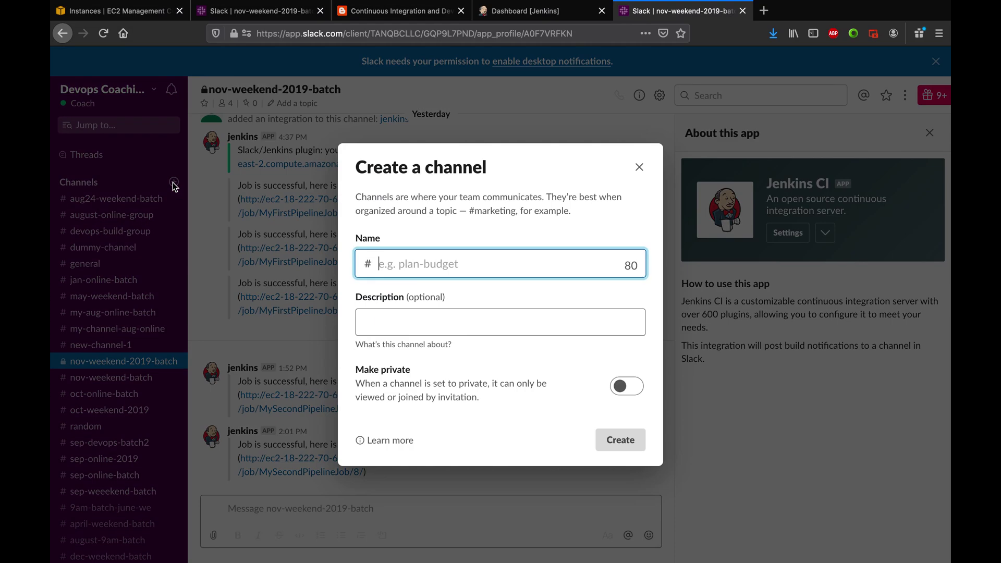
left_click(421, 269)
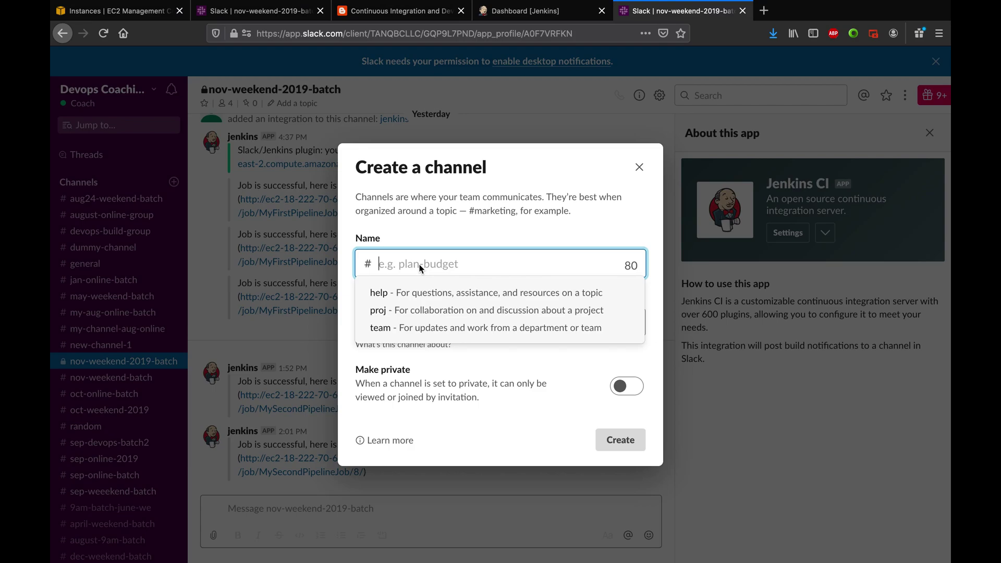
type("dec-on")
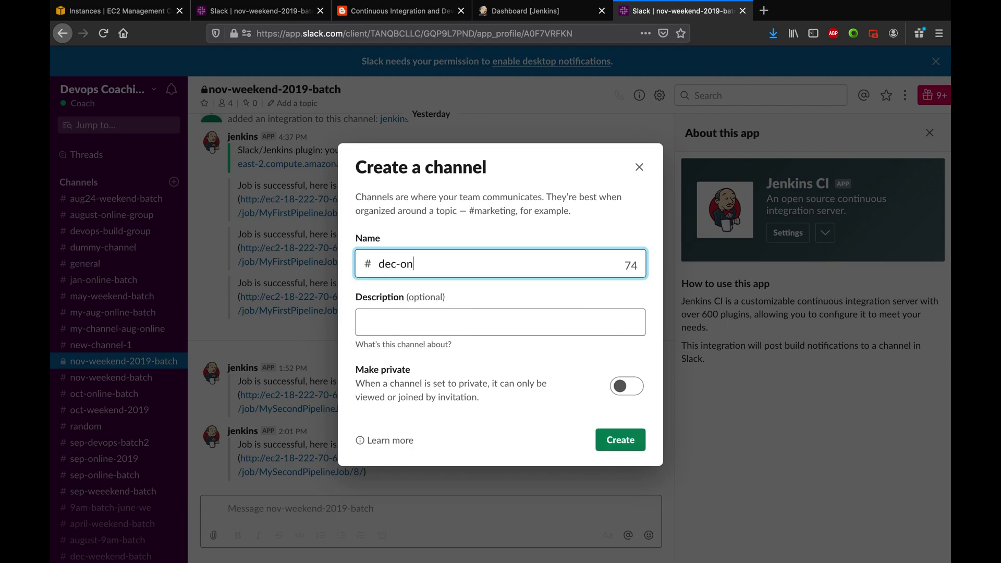
type("line-batch")
left_click(620, 439)
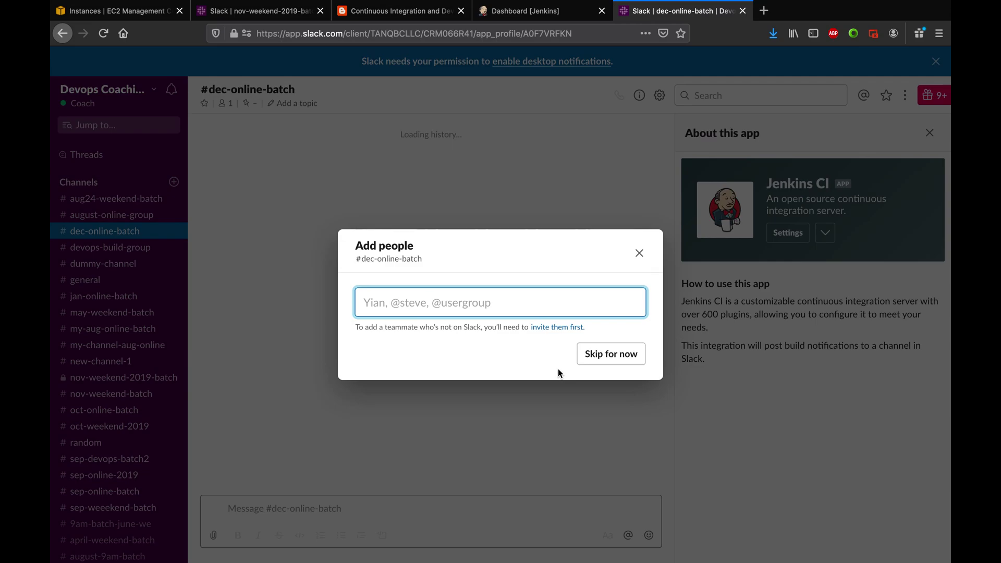
left_click(612, 355)
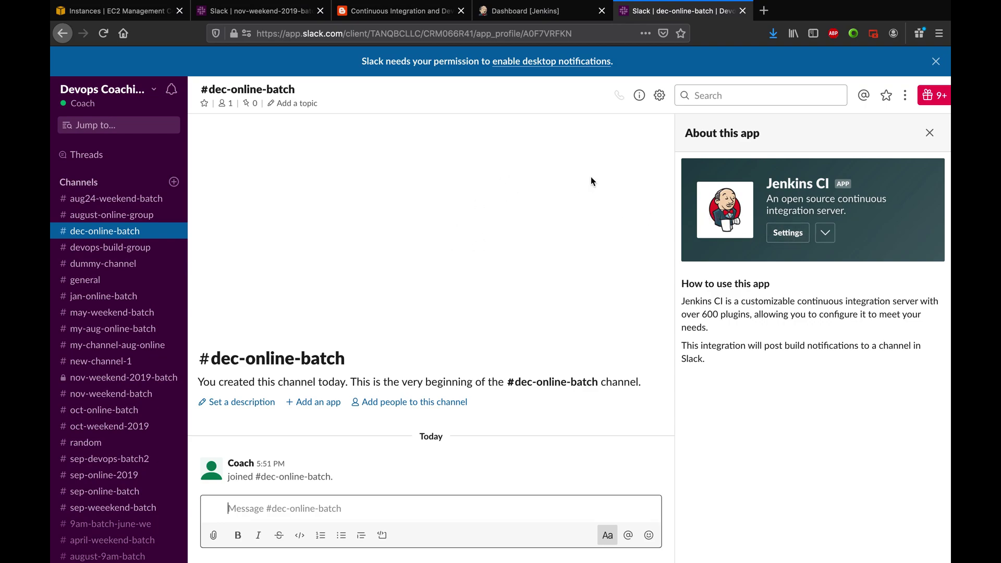
left_click(659, 94)
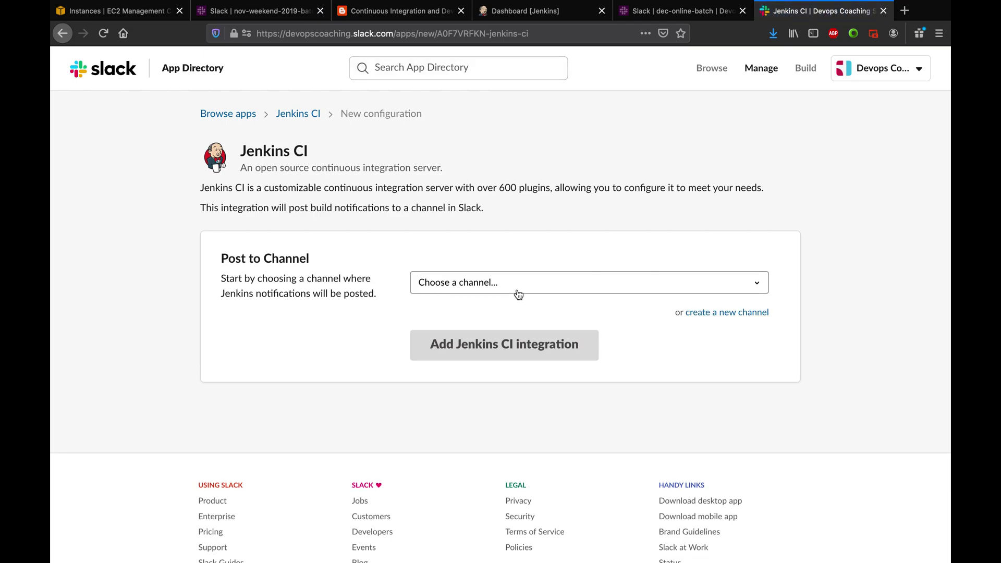
- Choose #dec-online-batch as the Jenkins CI post-to channel and add the integration
left_click(595, 288)
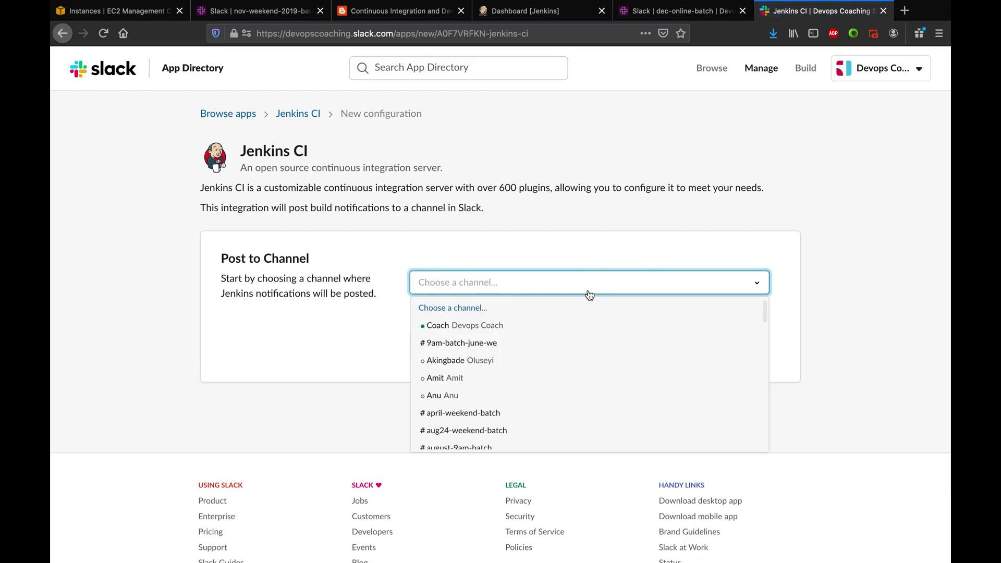
type("dec")
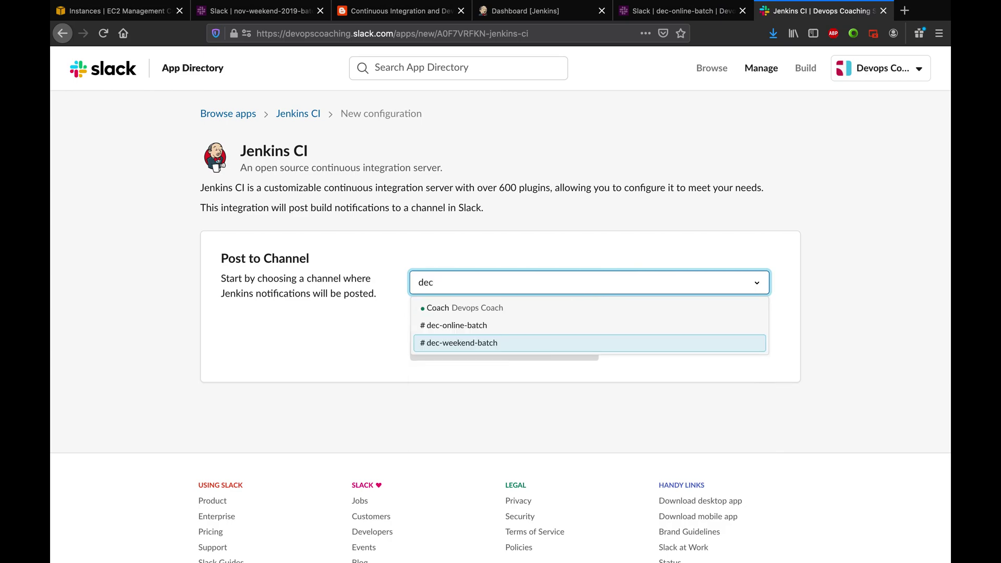
left_click(474, 328)
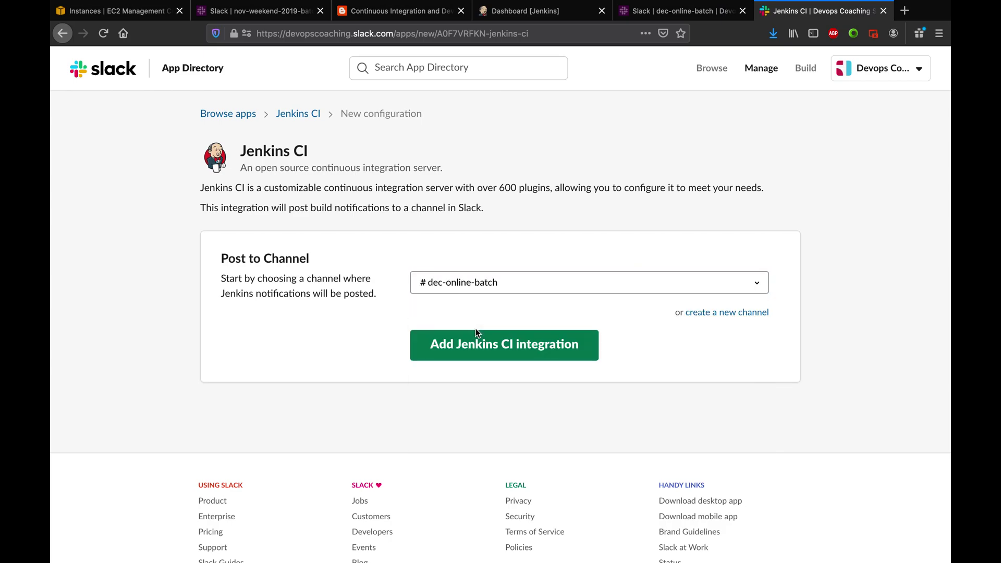
left_click(482, 349)
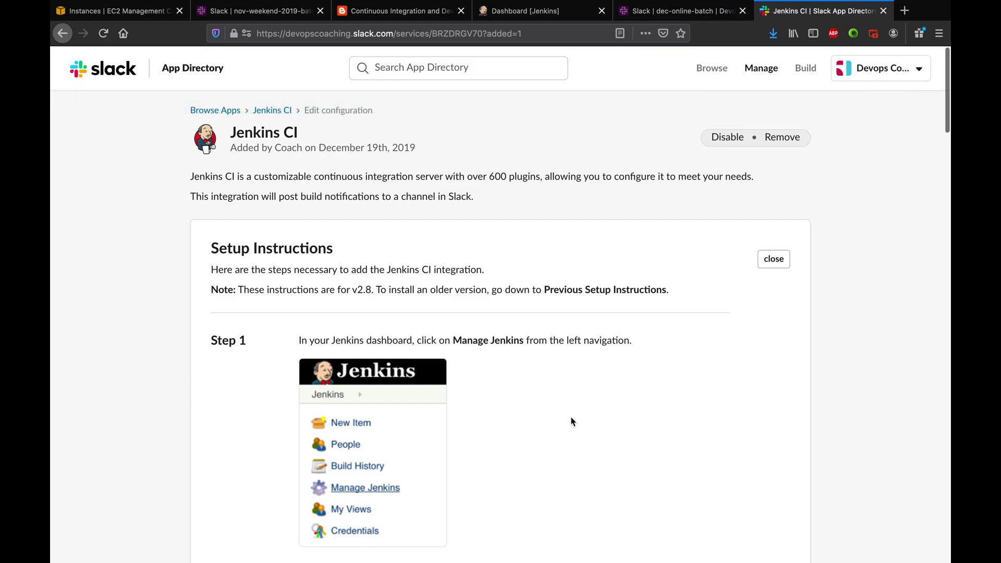
scroll(571, 421, "down", 2)
scroll(571, 421, "down", 2)
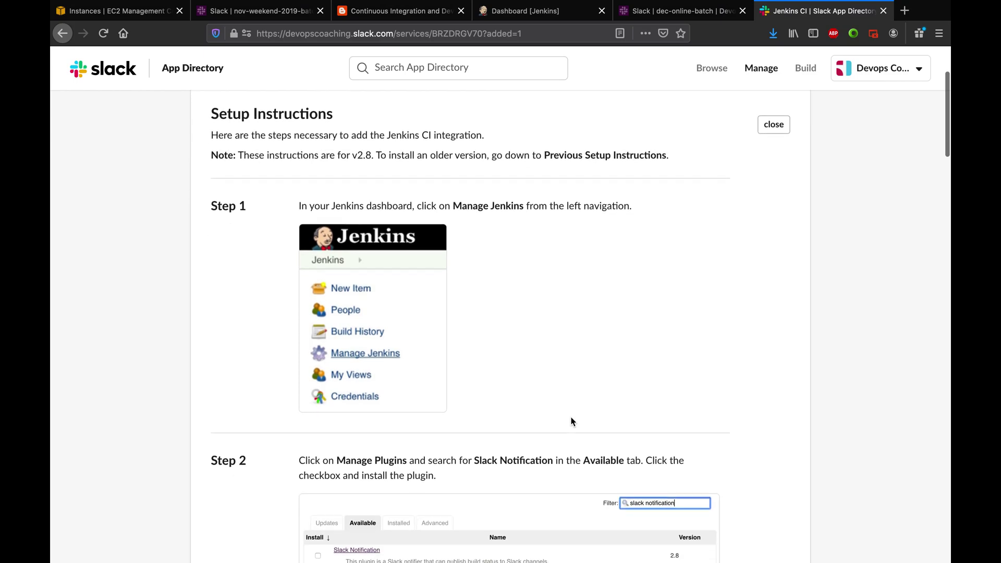
scroll(571, 422, "down", 2)
scroll(571, 422, "up", 5)
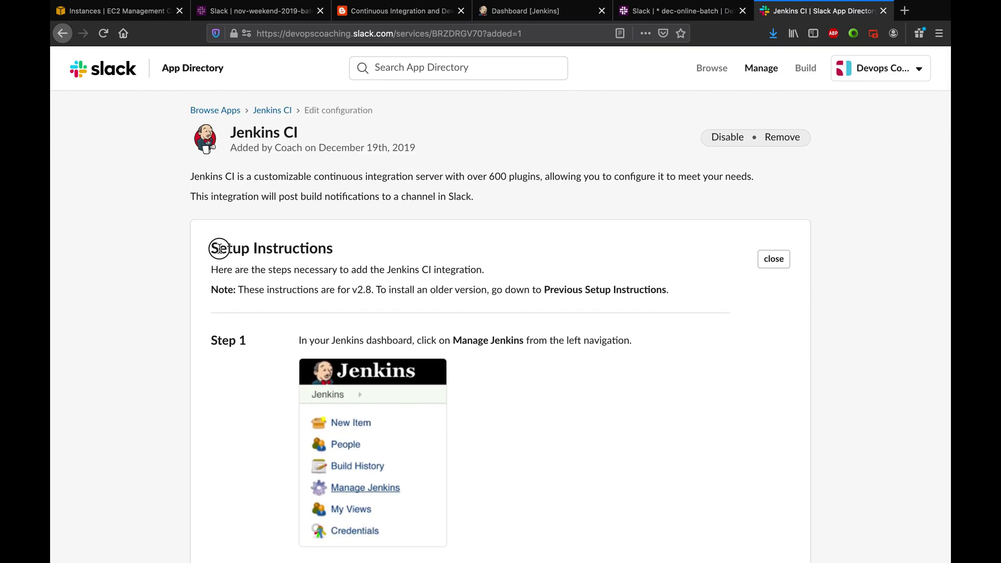
- Review the Jenkins CI setup Steps 1–3 for subdomain and token, then return to Jenkins
left_click_drag(222, 250, 292, 249)
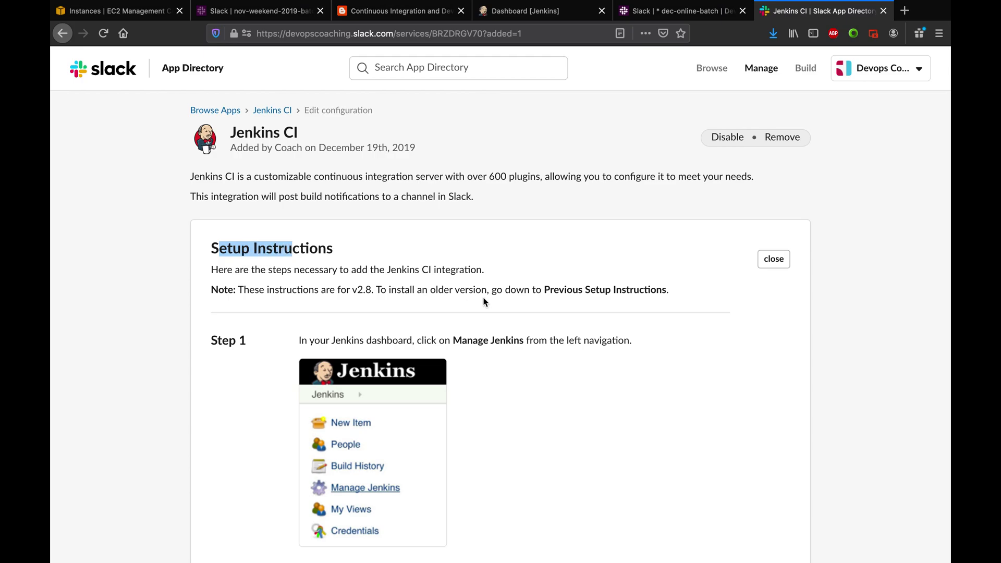
scroll(608, 353, "down", 3)
scroll(608, 352, "down", 3)
scroll(608, 353, "down", 2)
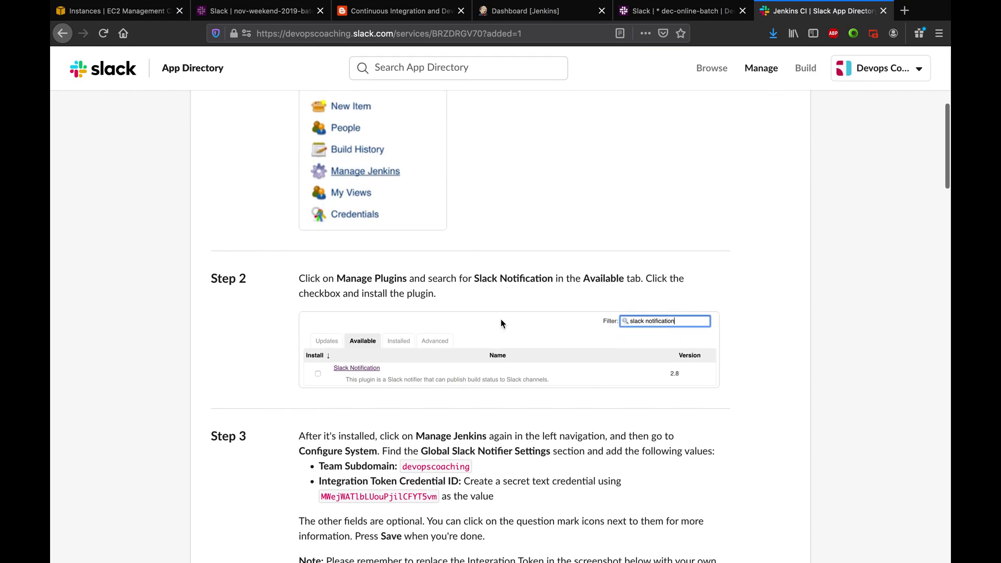
scroll(458, 380, "down", 1)
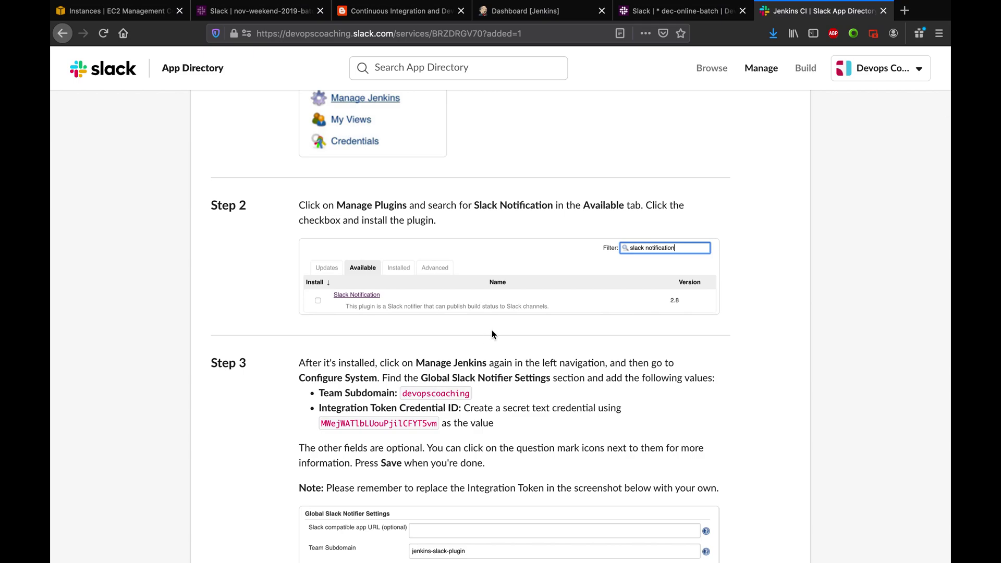
left_click(522, 11)
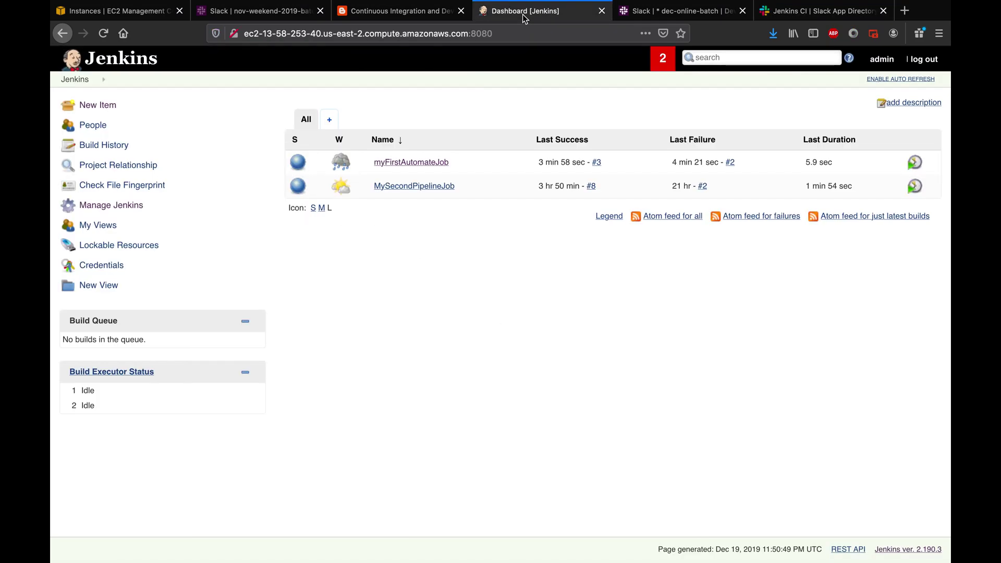
- In Configure System, match the Slack Workspace field to the devopscoaching team subdomain
left_click(96, 206)
left_click(385, 255)
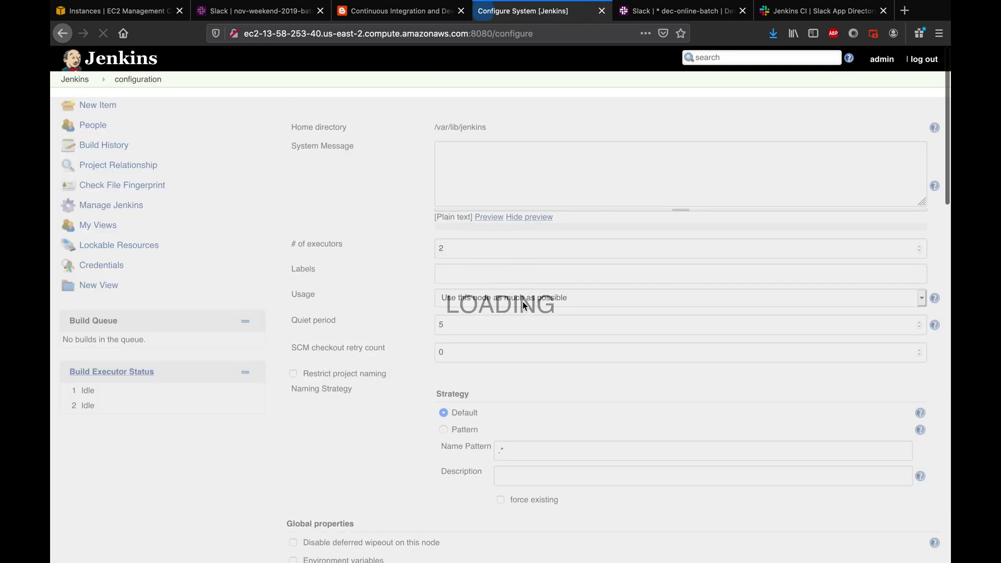
scroll(417, 350, "down", 10)
scroll(417, 353, "down", 10)
scroll(418, 354, "down", 5)
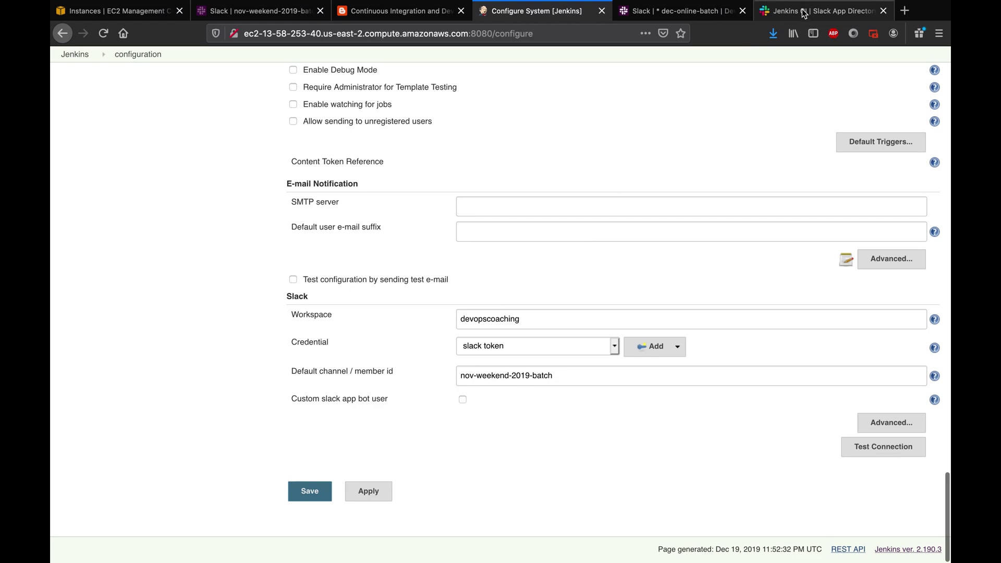
left_click(830, 11)
double_click(438, 393)
key("ctrl+c")
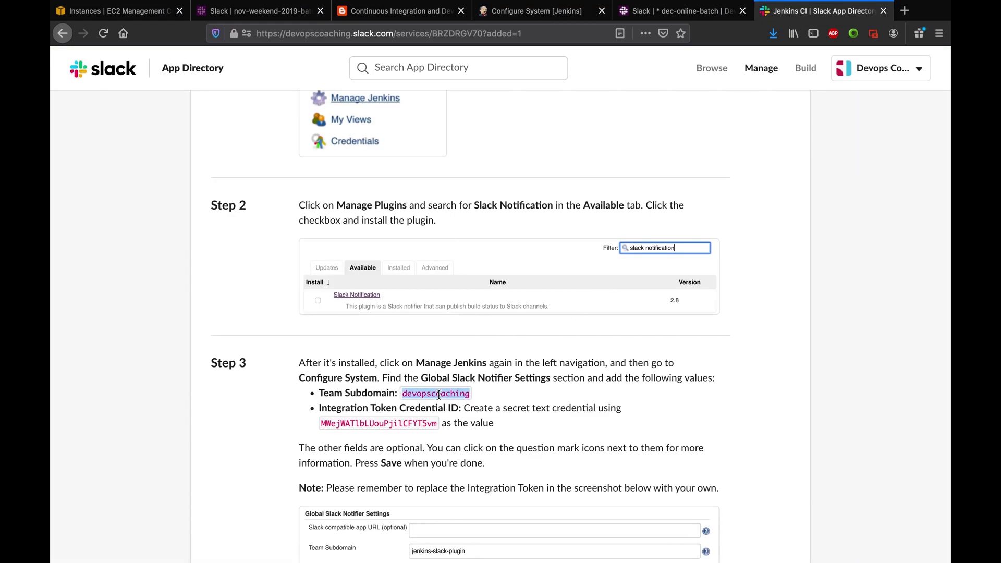
left_click(530, 12)
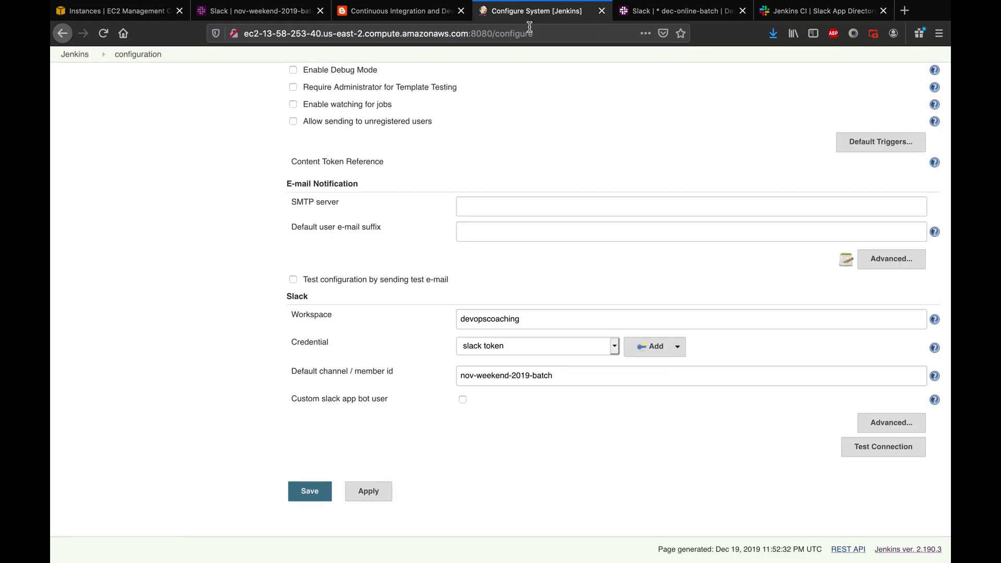
double_click(487, 321)
key("ctrl+v")
left_click(781, 16)
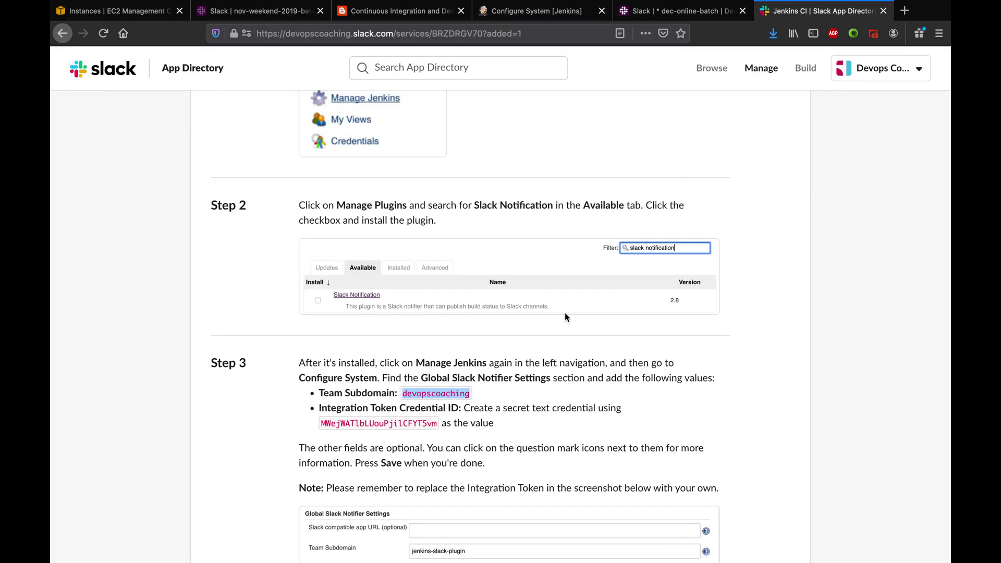
- Add the Step 3 token as a Secret text credential described 'Slack token dec 2019'
double_click(406, 424)
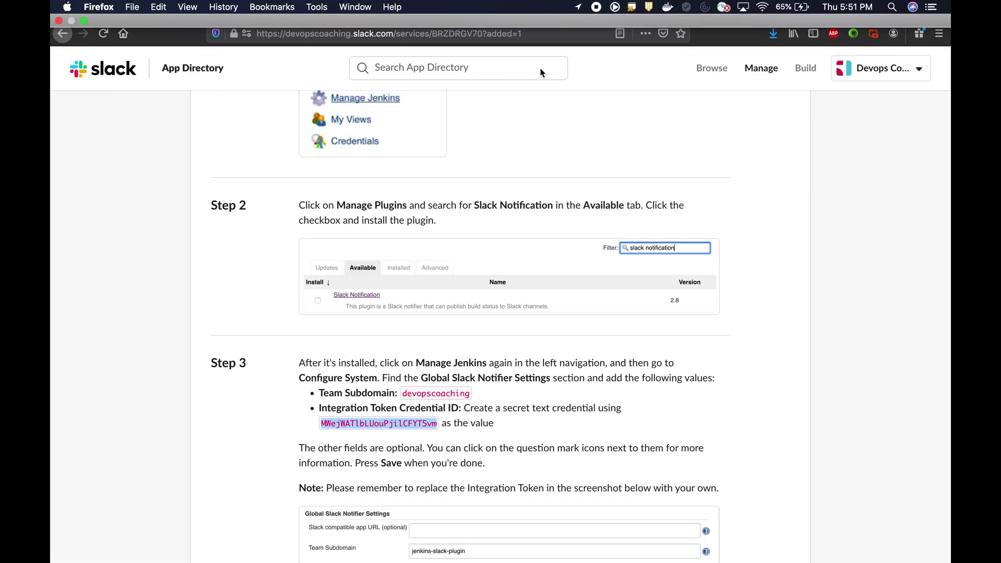
left_click(545, 15)
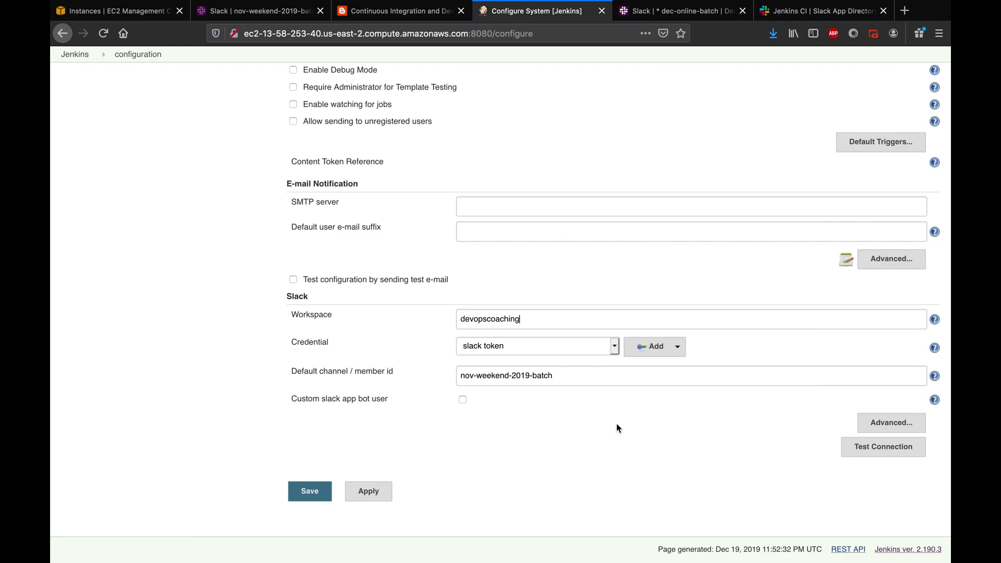
left_click(673, 347)
left_click(663, 367)
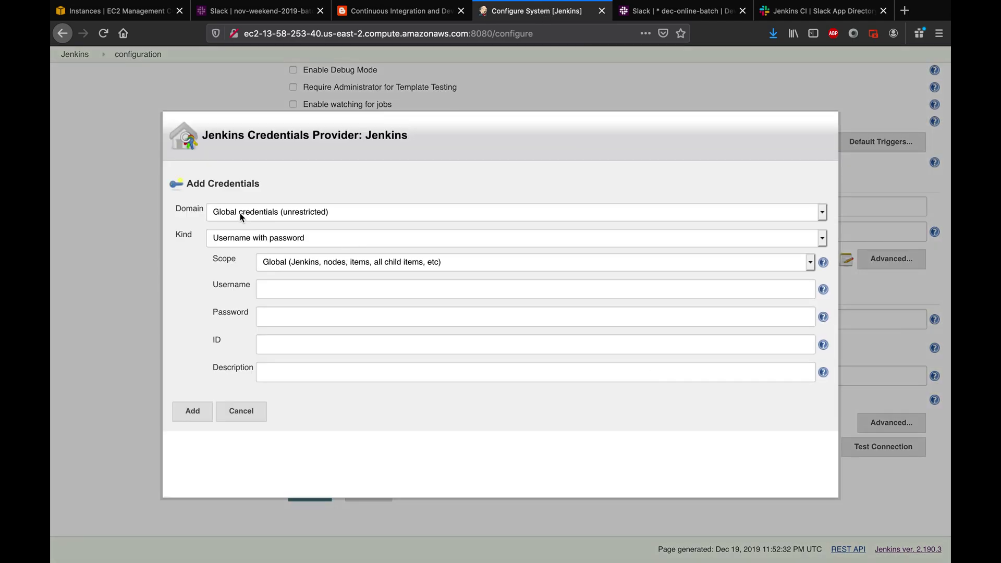
left_click(242, 240)
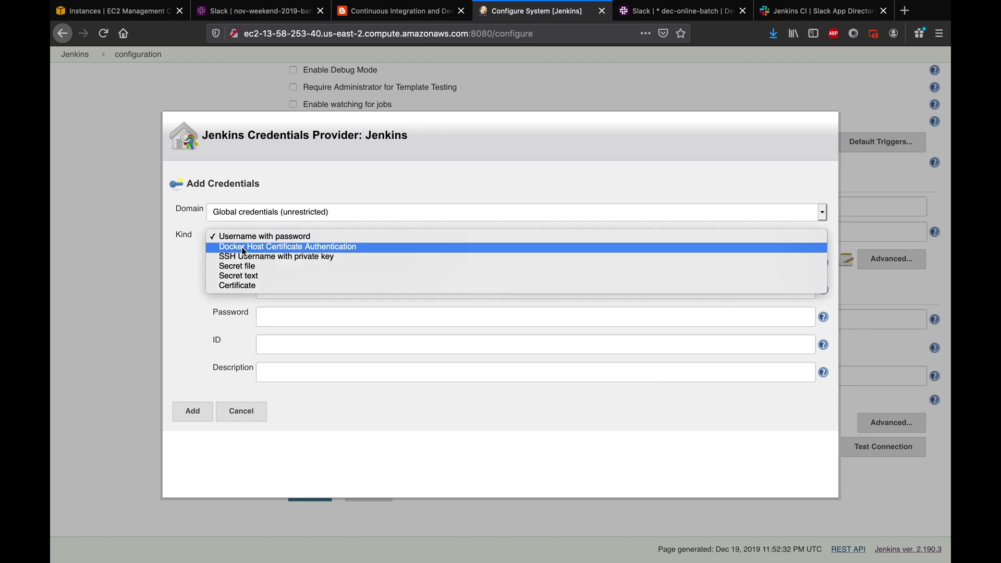
left_click(242, 278)
left_click(280, 294)
key("ctrl+v")
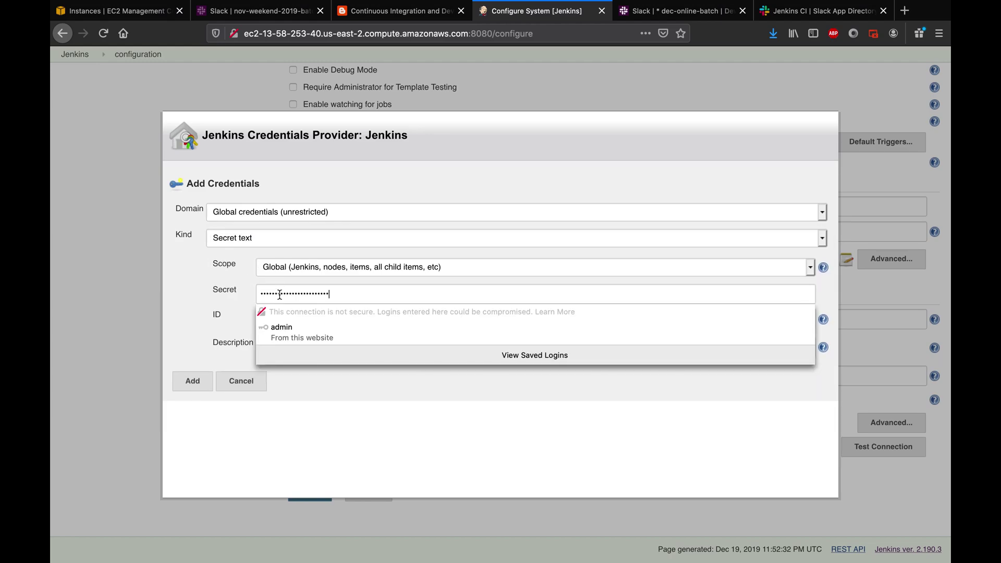
left_click(300, 347)
type("Slack token ")
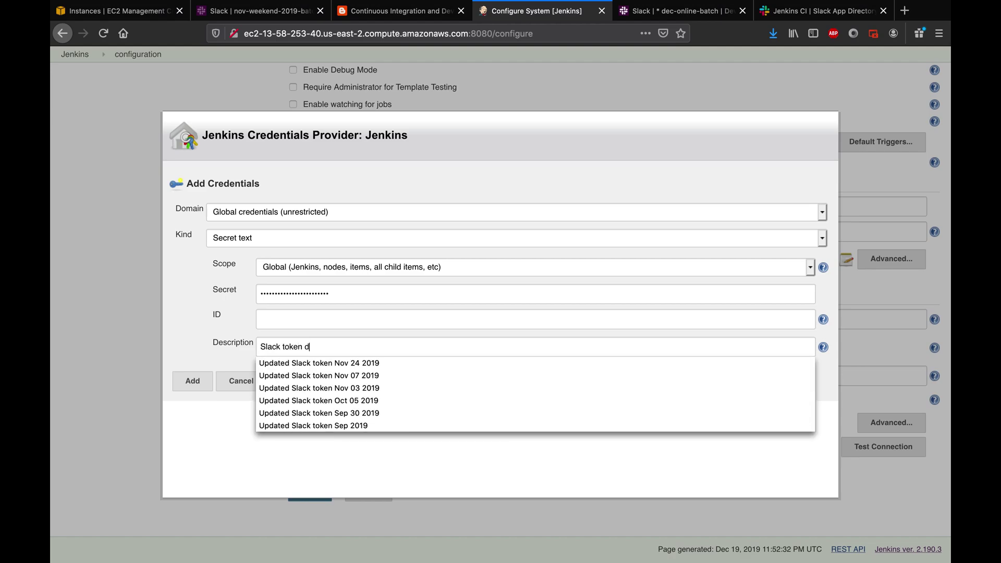
type("dec 2019")
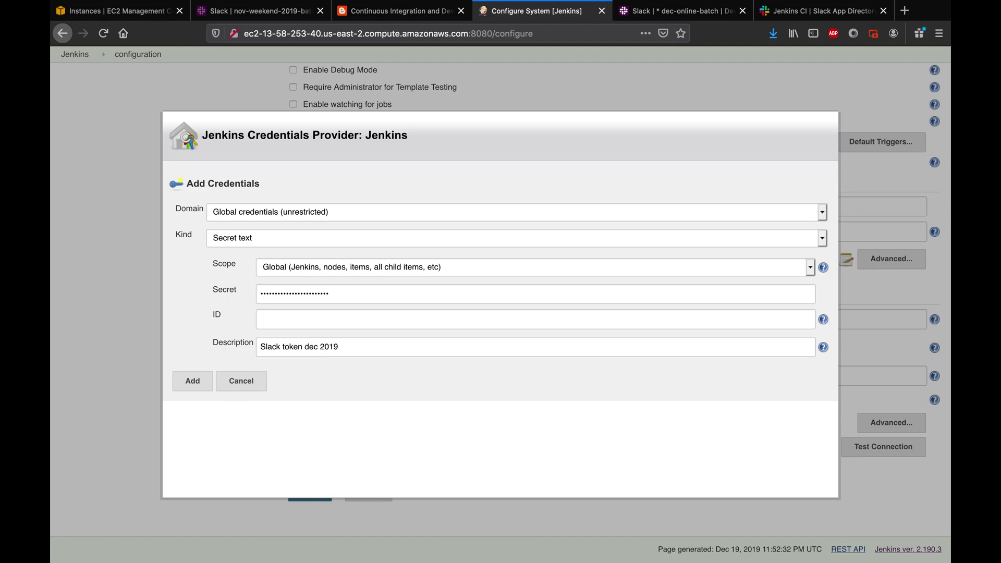
left_click(200, 382)
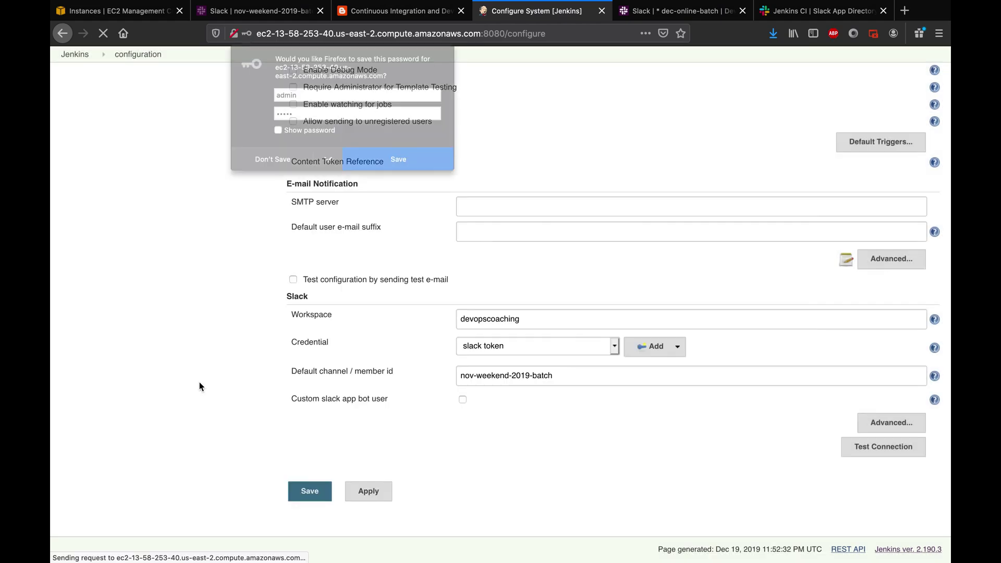
left_click(524, 350)
- Select the Slack token dec 2019 credential and set the default channel to dec-online-batch
left_click(529, 356)
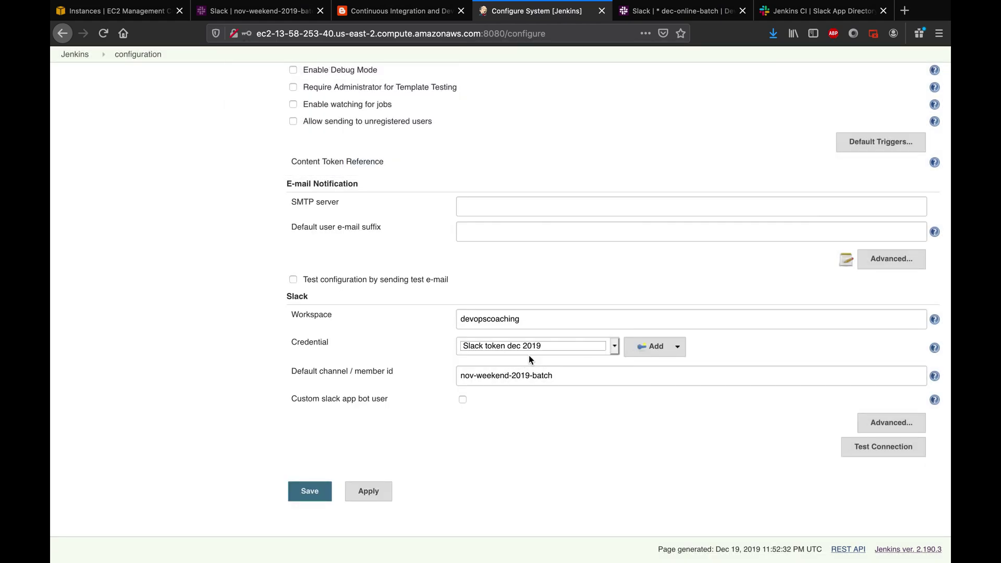
double_click(569, 377)
triple_click(569, 376)
left_click(679, 11)
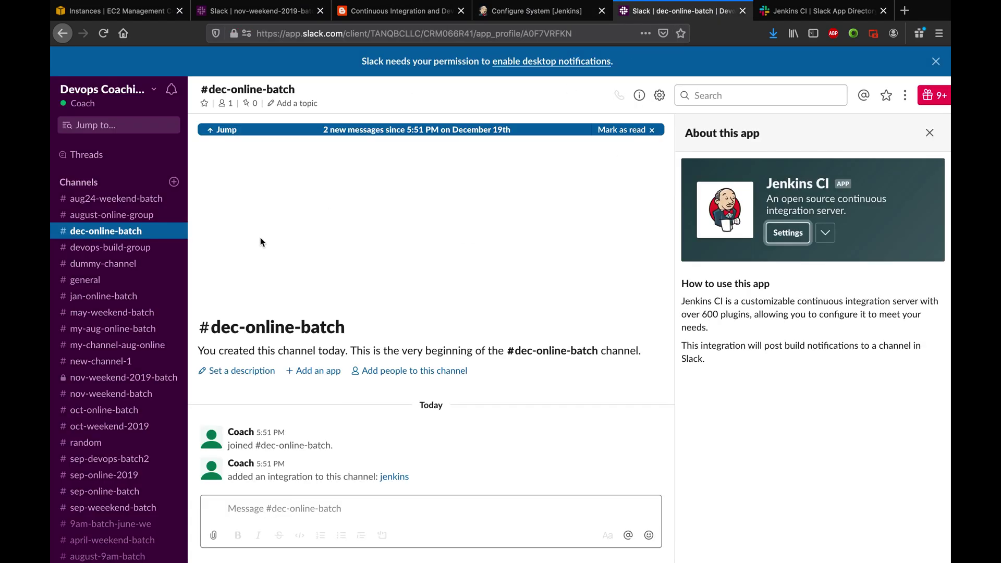
left_click(213, 328)
left_click_drag(213, 329, 345, 329)
key("ctrl+c")
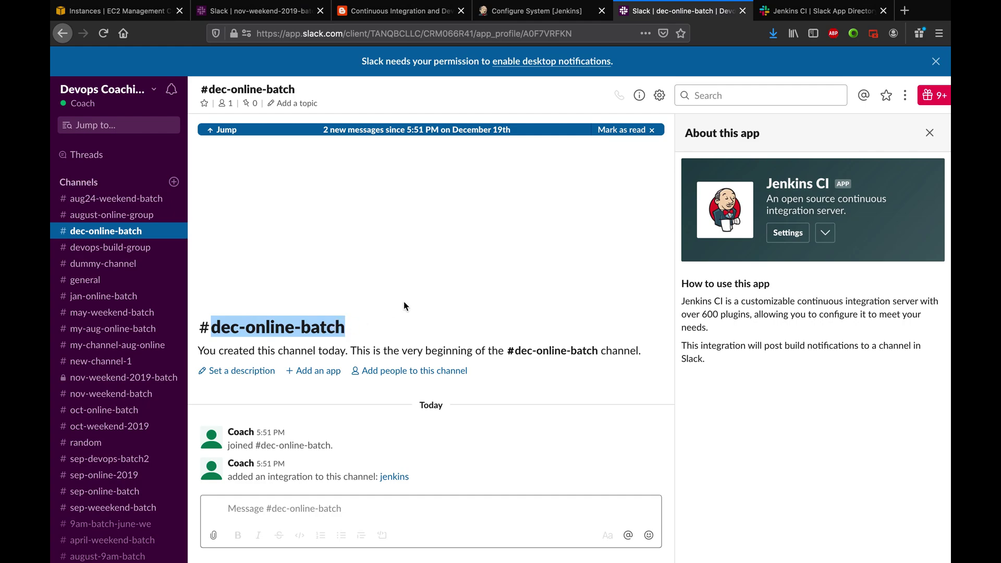
left_click(550, 13)
key("ctrl+v")
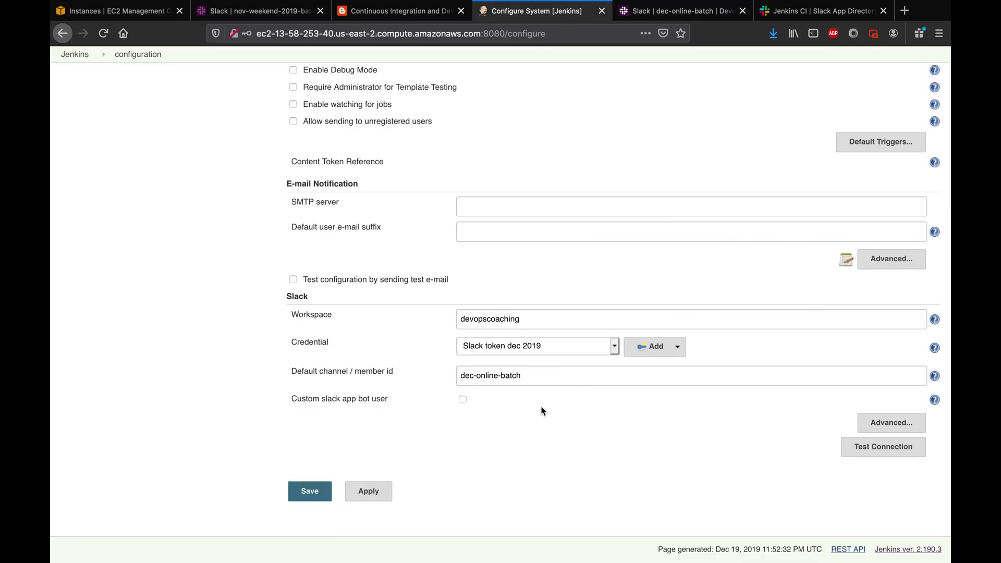
- Test the Slack connection successfully, then apply and save the system configuration
left_click(865, 453)
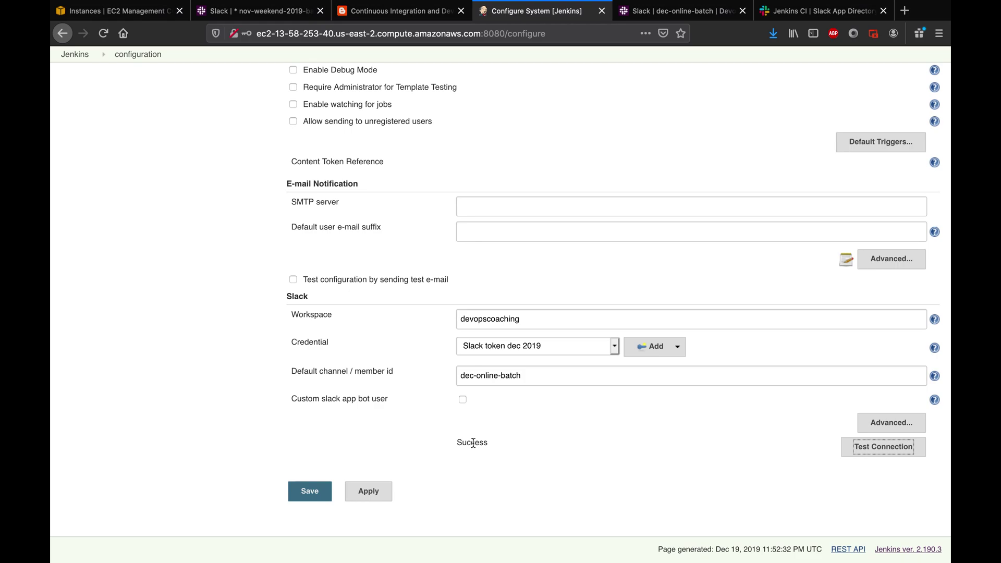
key("Return")
left_click(368, 490)
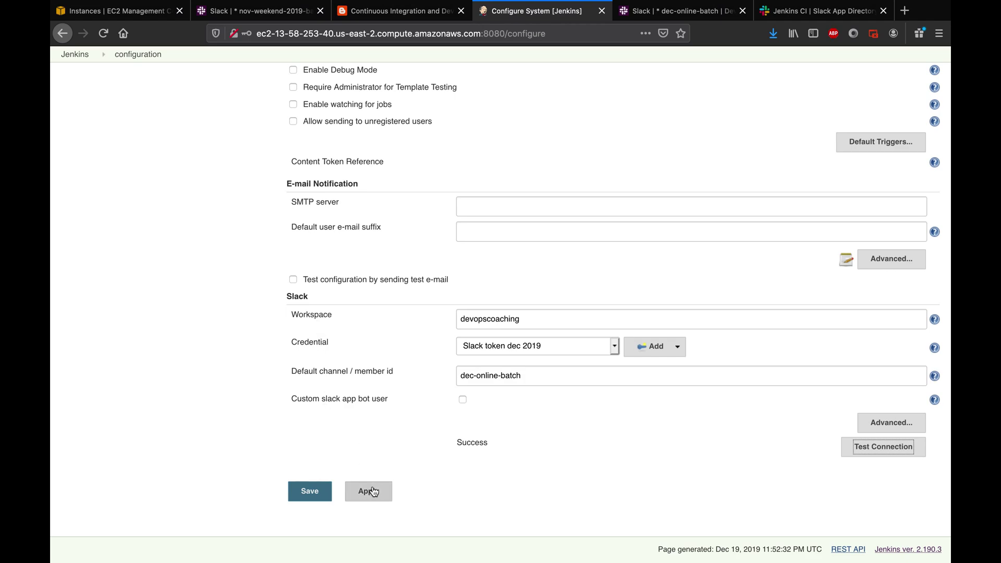
left_click(309, 491)
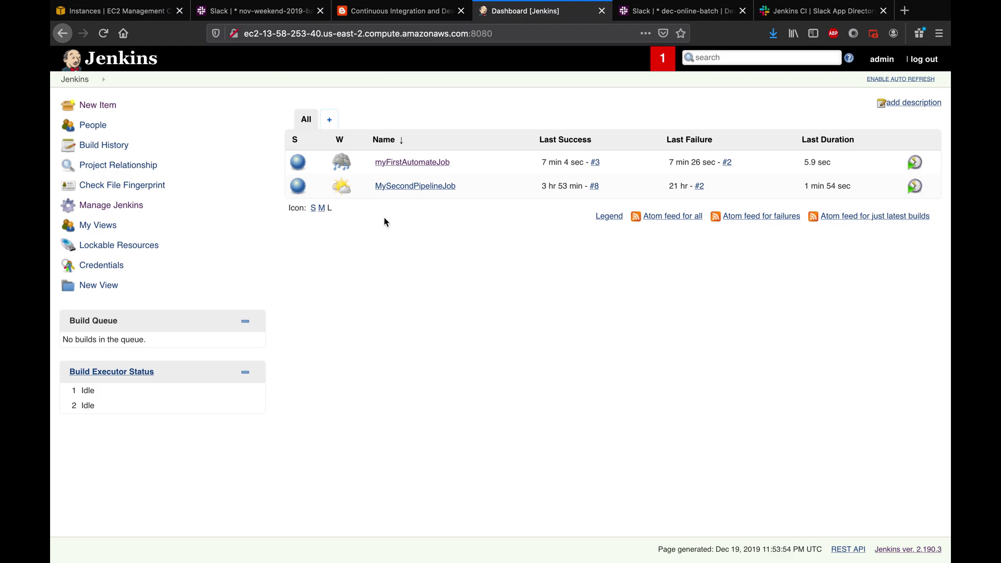
- Add a Slack Notifications post-build action for build start, success, every failure and back to normal
left_click(404, 162)
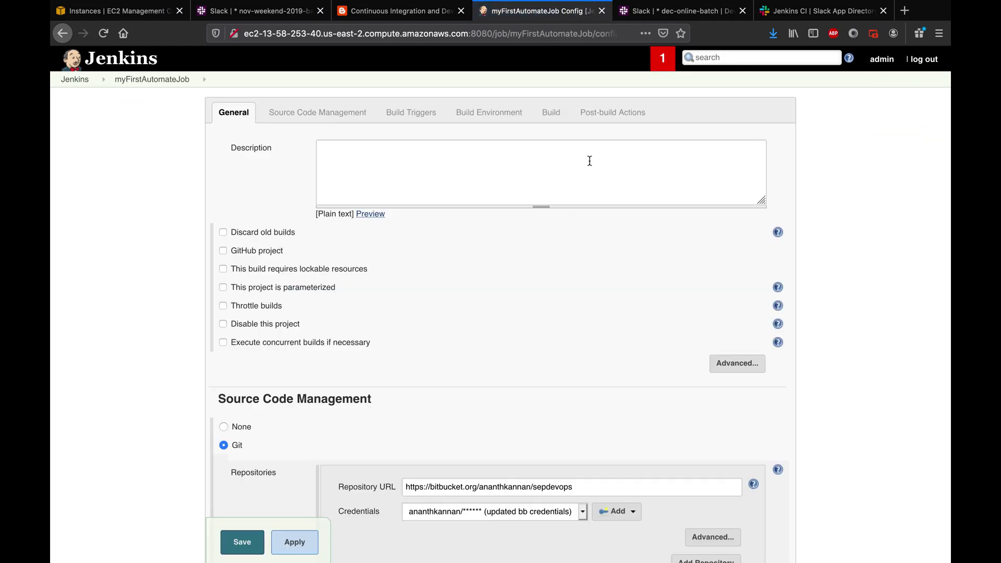
left_click(606, 114)
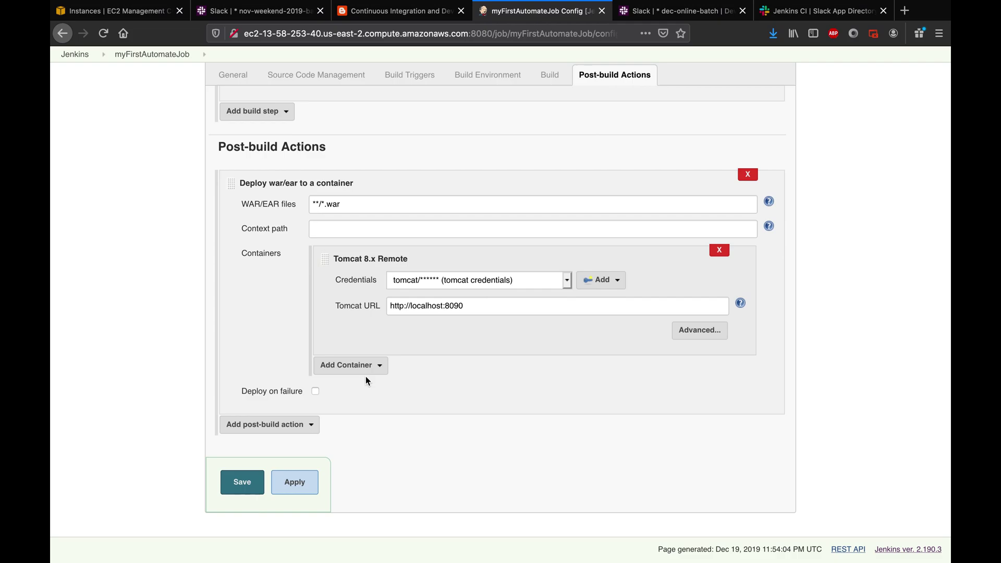
left_click(312, 427)
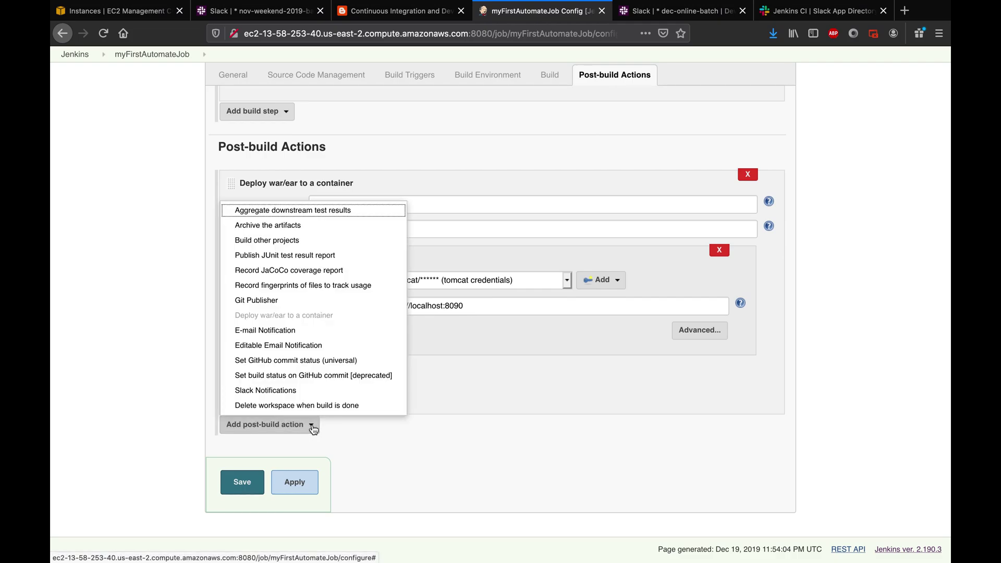
left_click(266, 391)
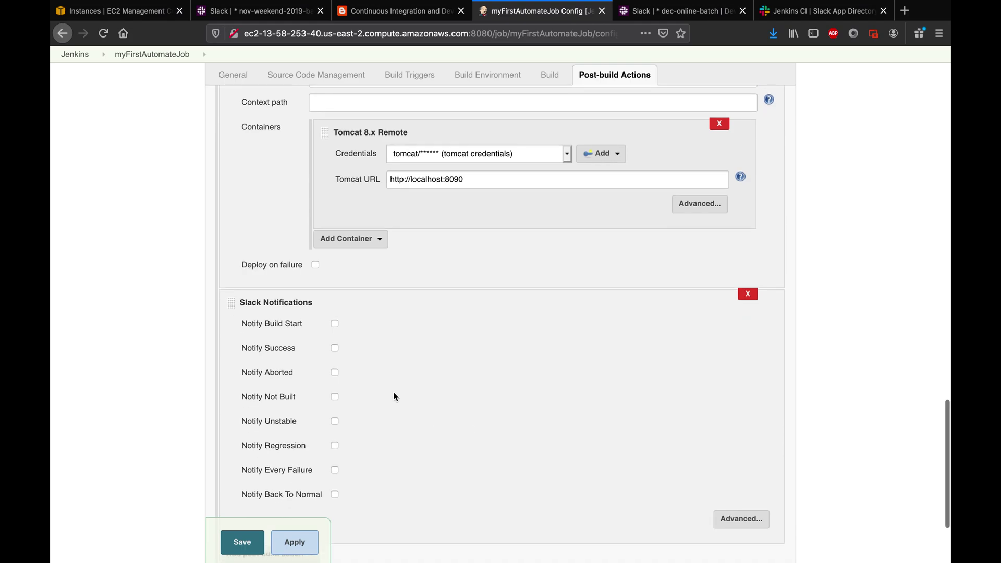
scroll(382, 363, "down", 1)
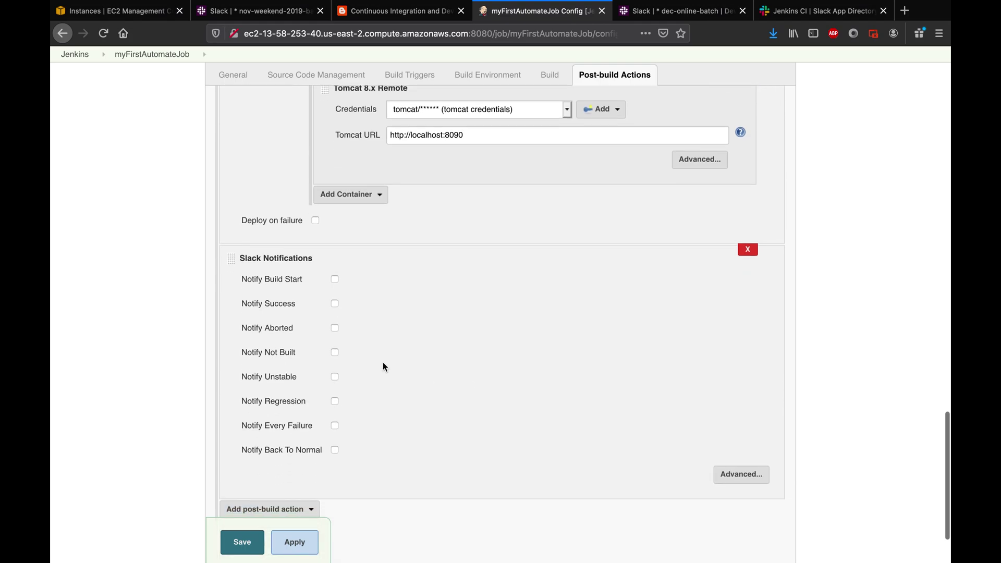
left_click(335, 279)
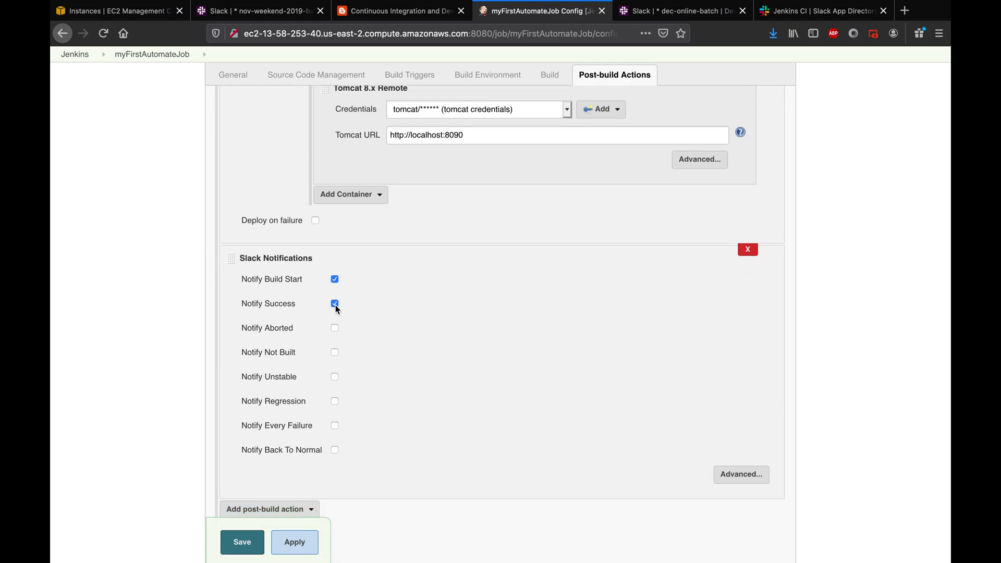
scroll(397, 415, "down", 2)
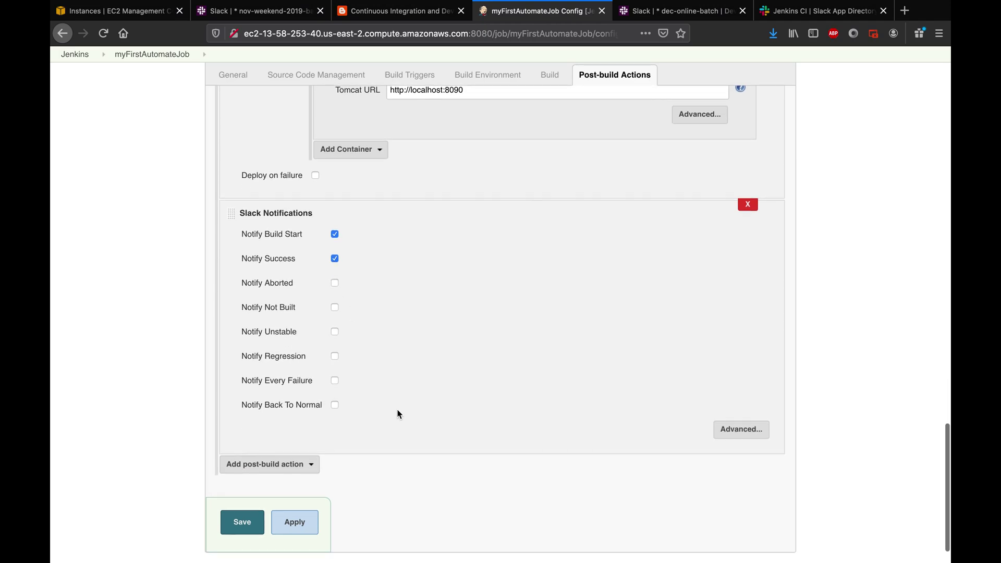
left_click(335, 382)
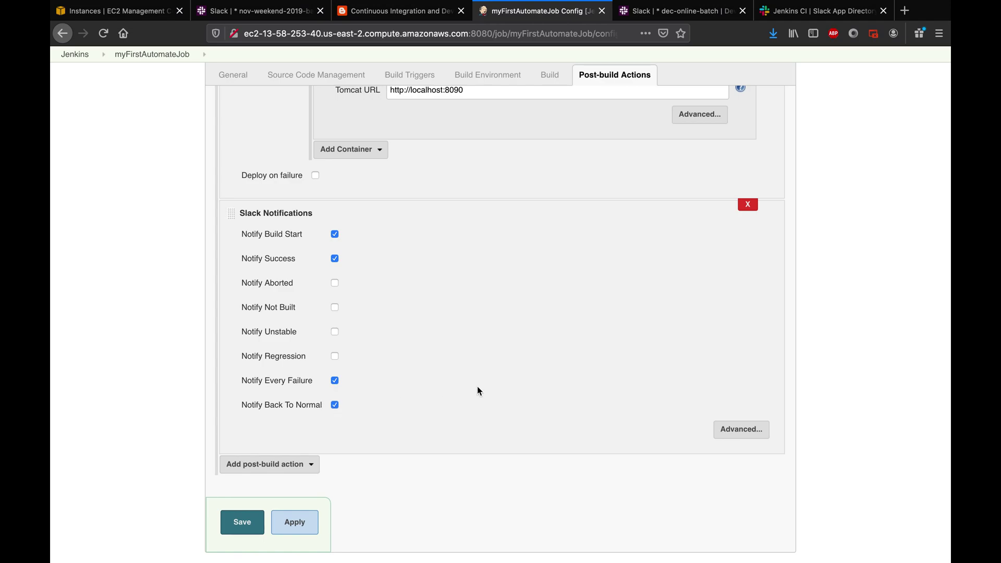
scroll(477, 386, "down", 2)
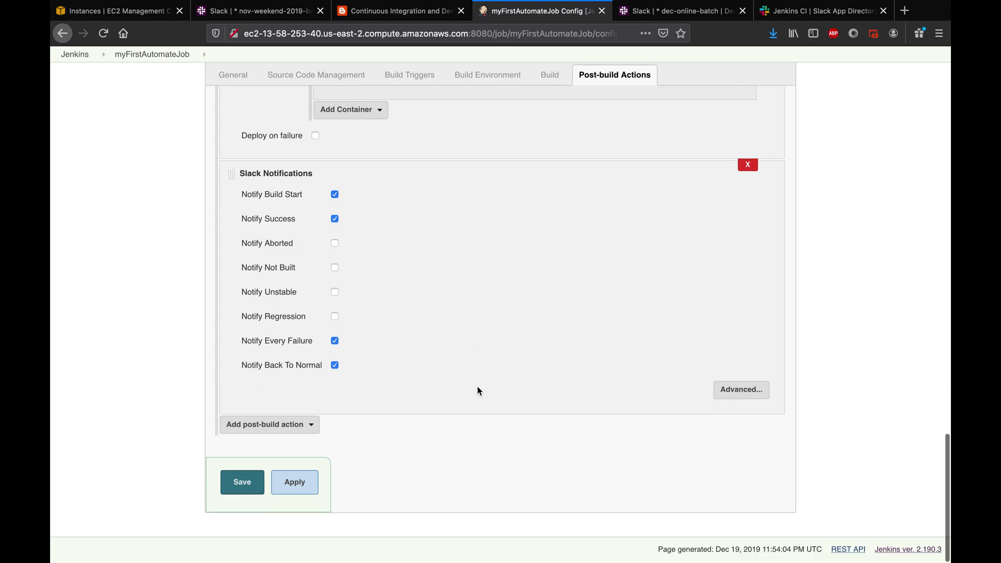
left_click(299, 487)
left_click(247, 485)
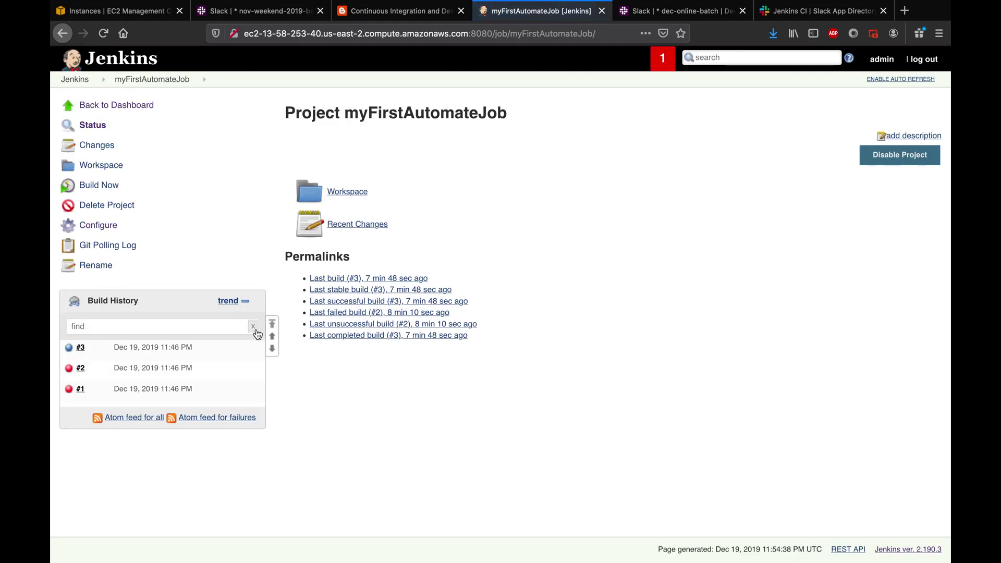
- Trigger build #4 of myFirstAutomateJob, then bring up Slack
left_click(108, 186)
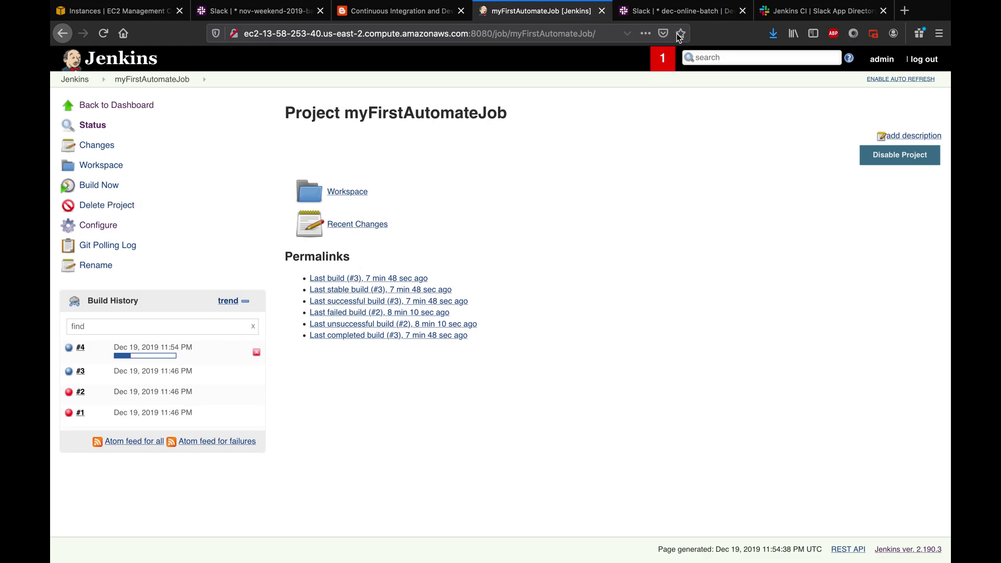
left_click(681, 11)
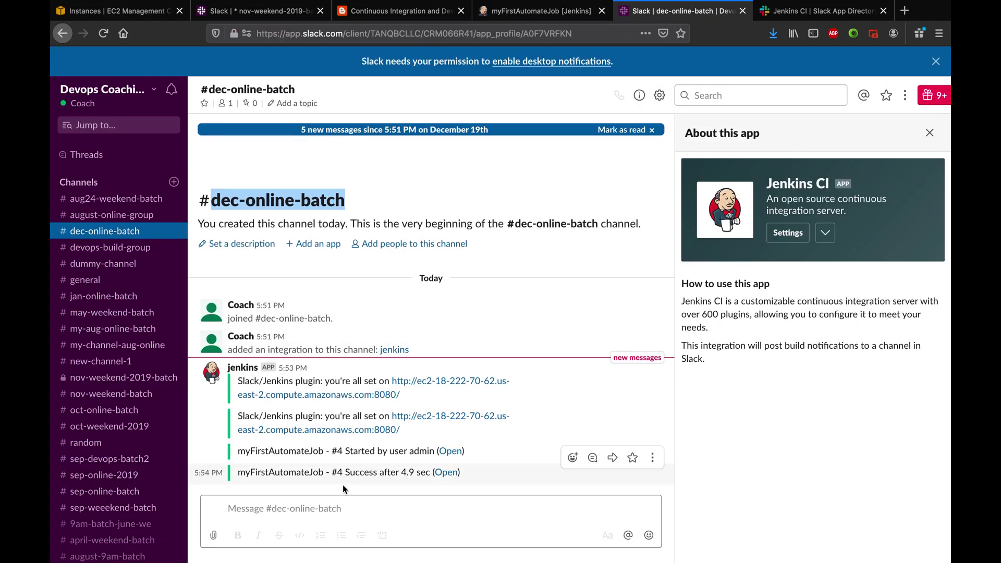
- Highlight build #4's started and Success messages in dec-online-batch, then return to Jenkins
triple_click(355, 451)
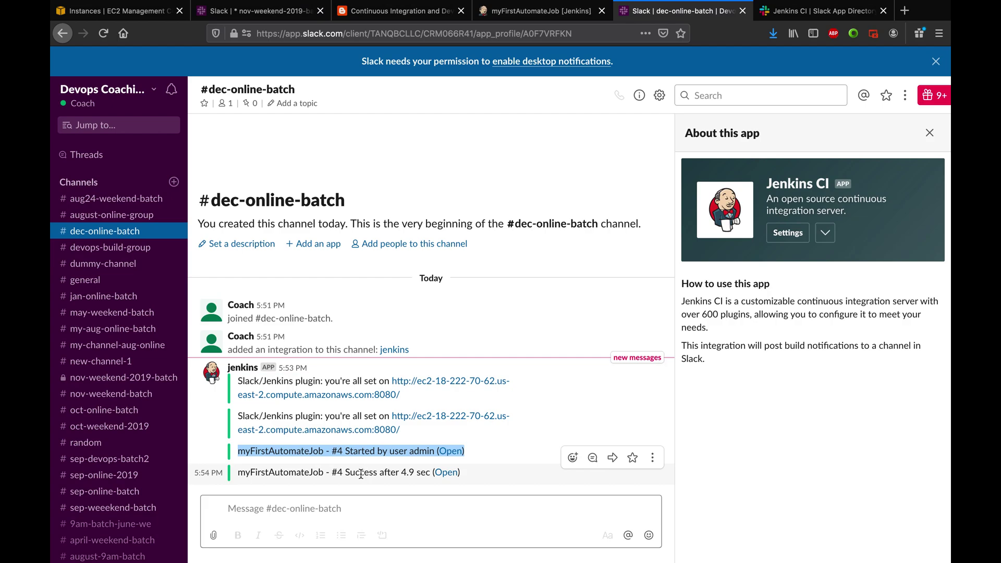
double_click(360, 475)
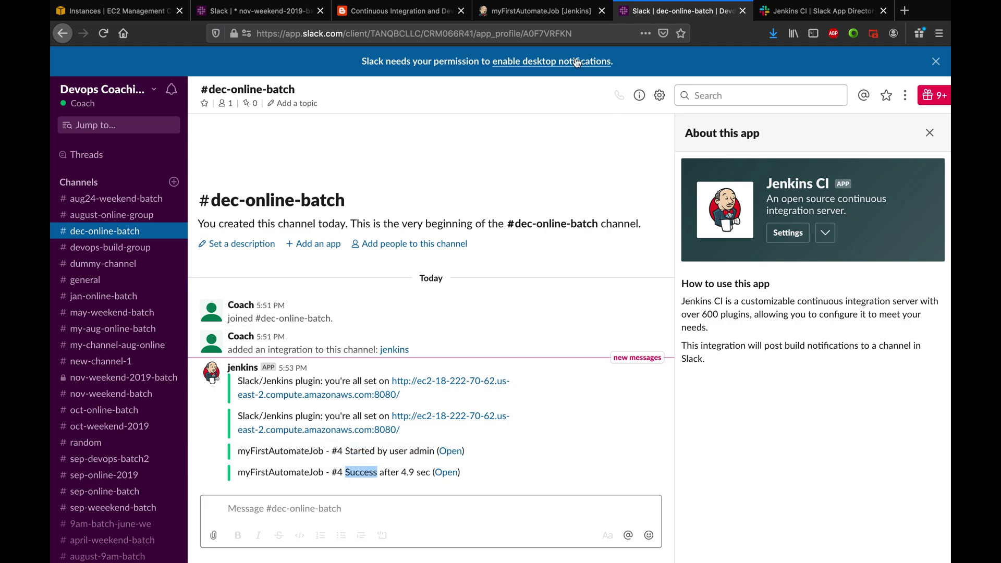
left_click(560, 19)
mouse_move(153, 348)
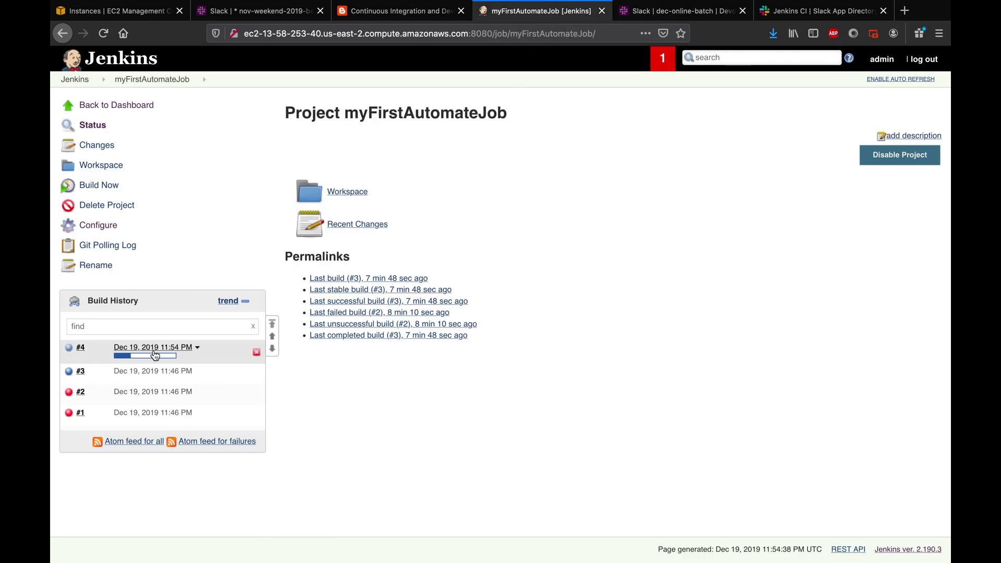
- Open build #4's console output and highlight the OnSuccess Slack notification lines
left_click(153, 81)
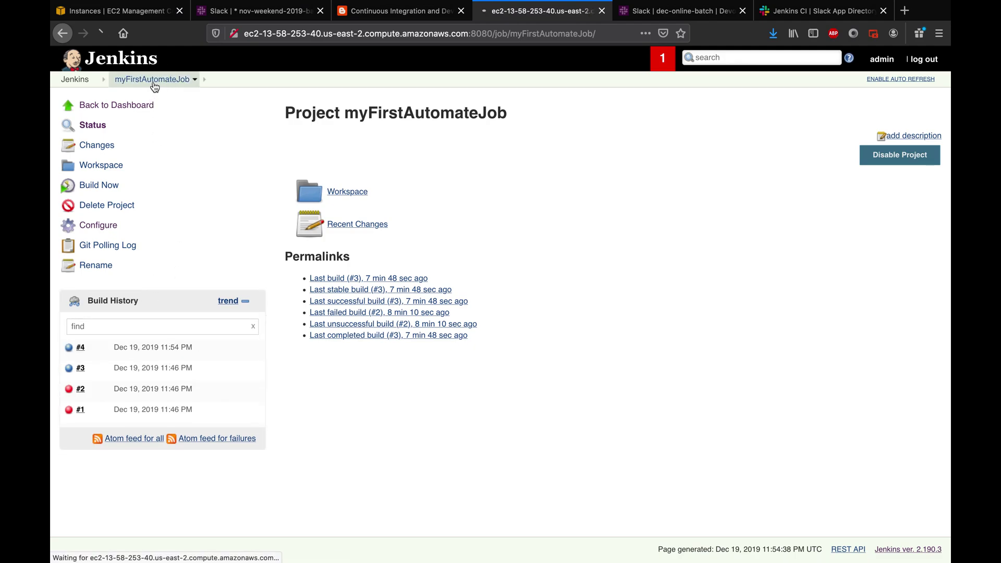
left_click(197, 348)
left_click(194, 386)
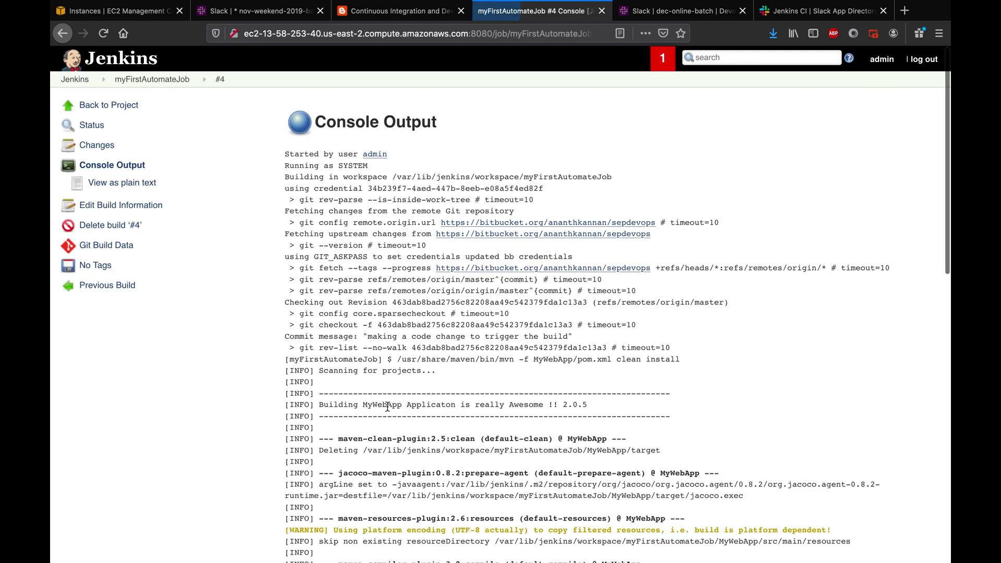
scroll(400, 407, "down", 10)
left_click_drag(363, 455, 398, 510)
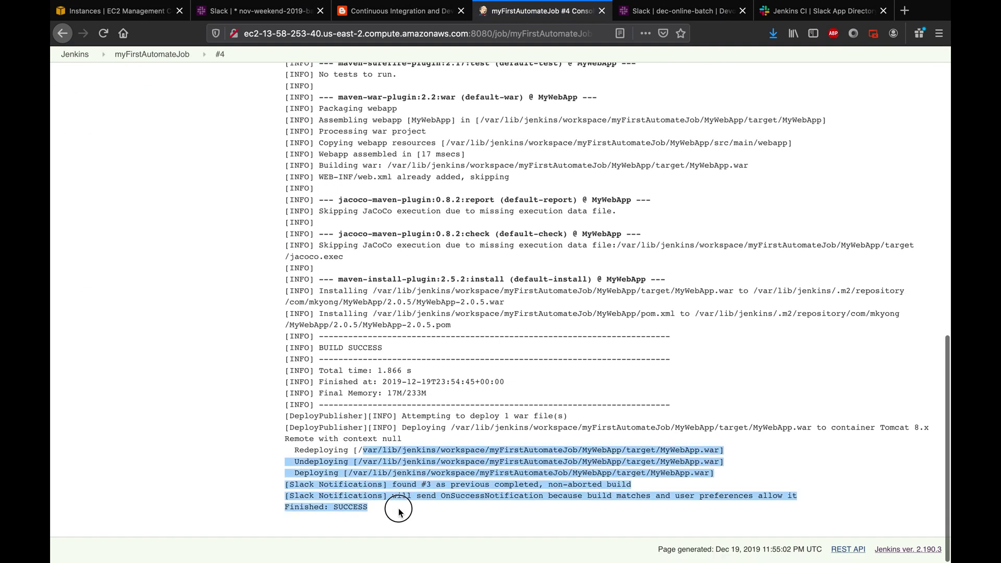
triple_click(470, 495)
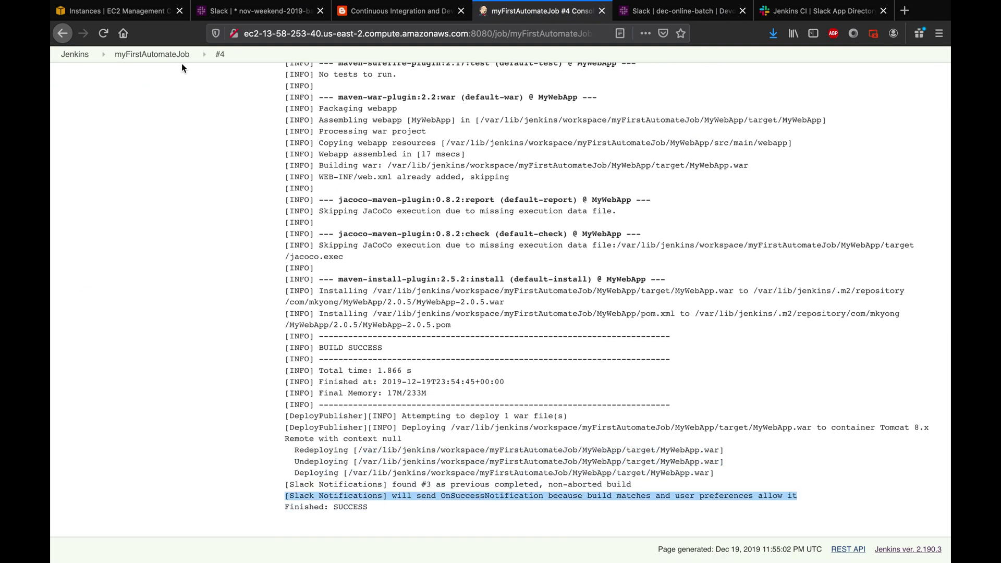
- Go back to myFirstAutomateJob's page after rechecking the Slack build messages
left_click(149, 54)
left_click(653, 13)
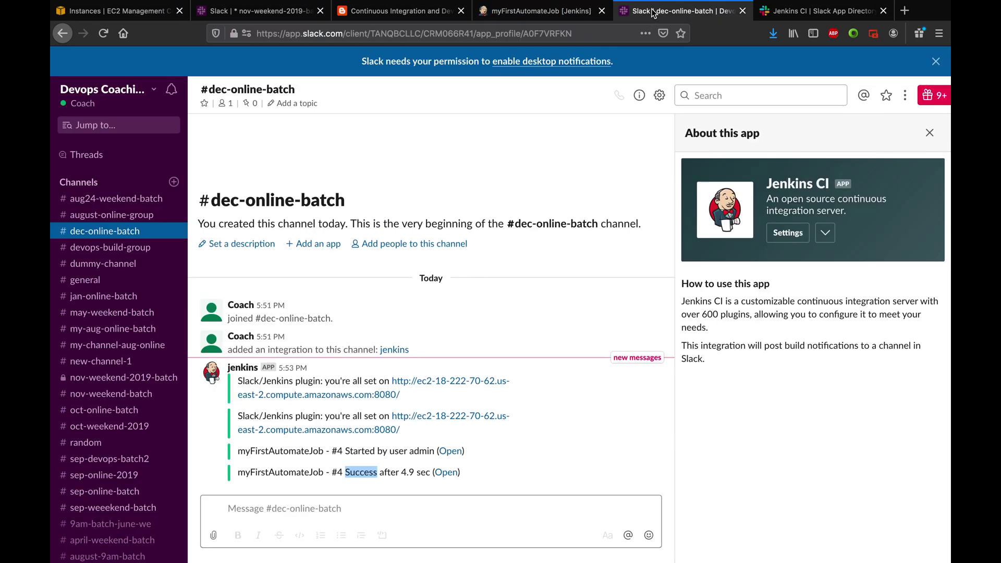
left_click(557, 12)
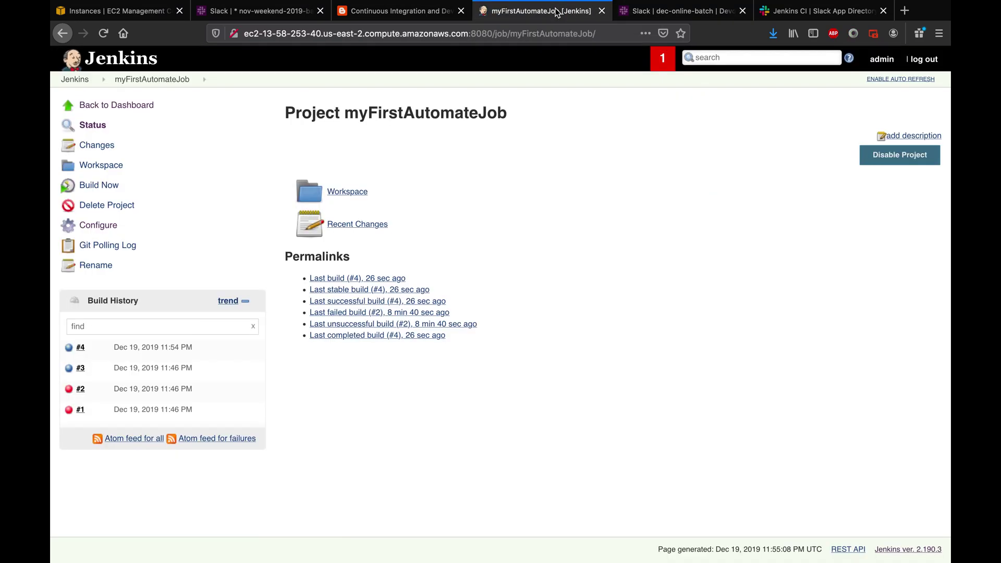